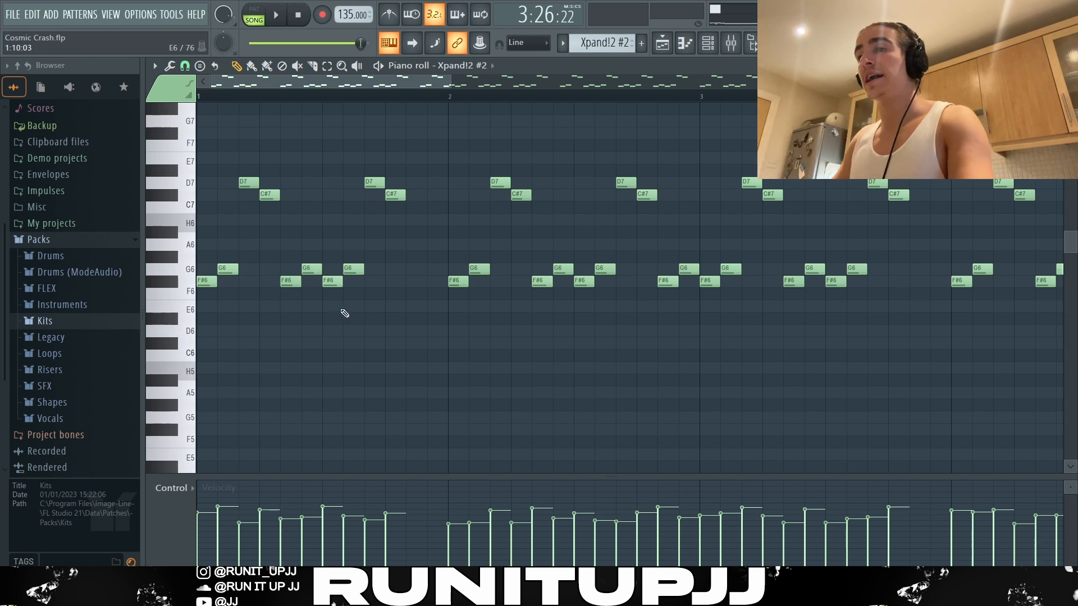
Examine the repeating Xpand!2 #2 melody, highlighting the notes in bar 2 and clearing the selection.
drag(337, 315, 400, 168)
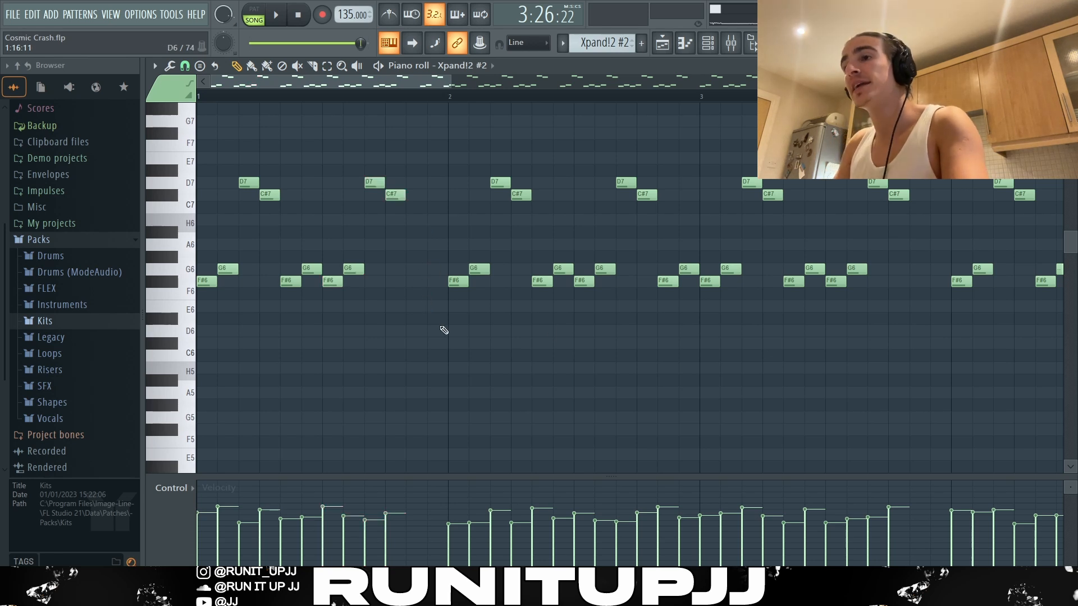
drag(686, 298, 467, 166)
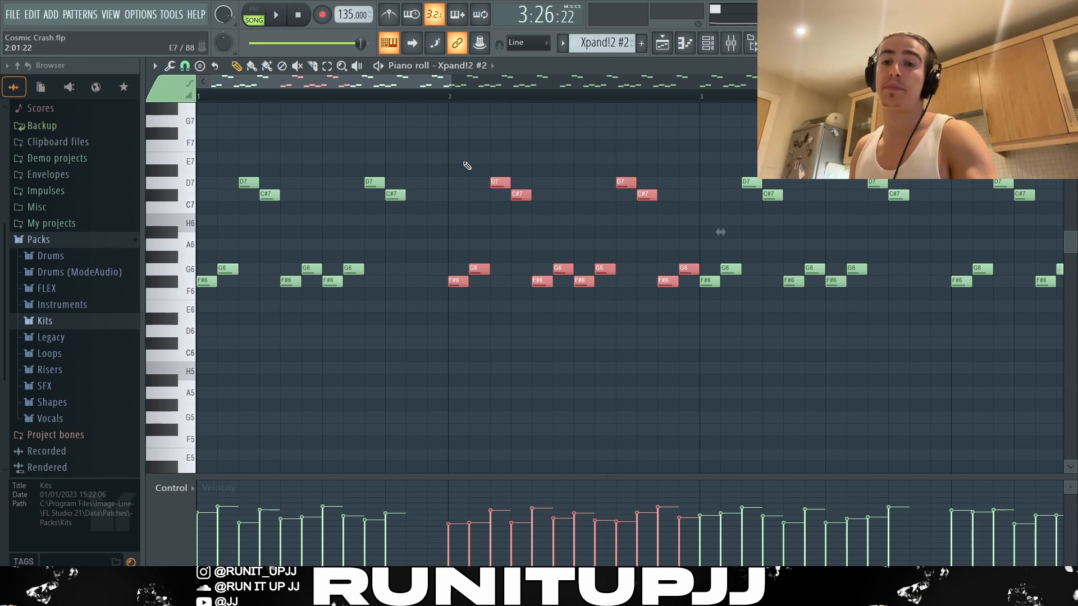
key(ctrl+d)
scroll(512, 183, down, 3)
scroll(512, 183, down, 2)
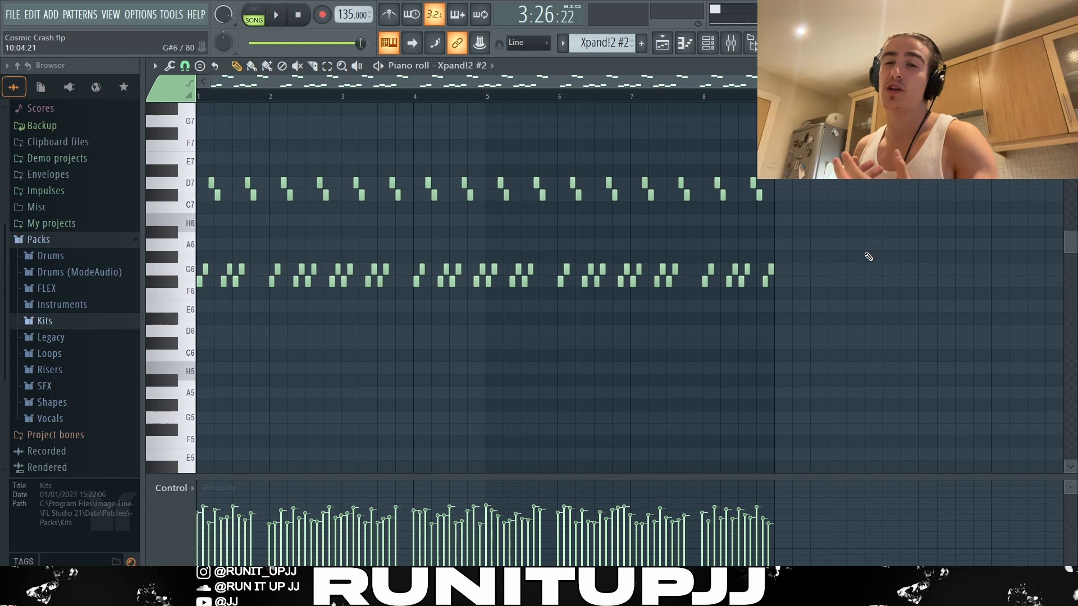
Open the randomizer for the Xpand!2 #2 notes, reset its velocity level, and close it without accepting.
key(alt+r)
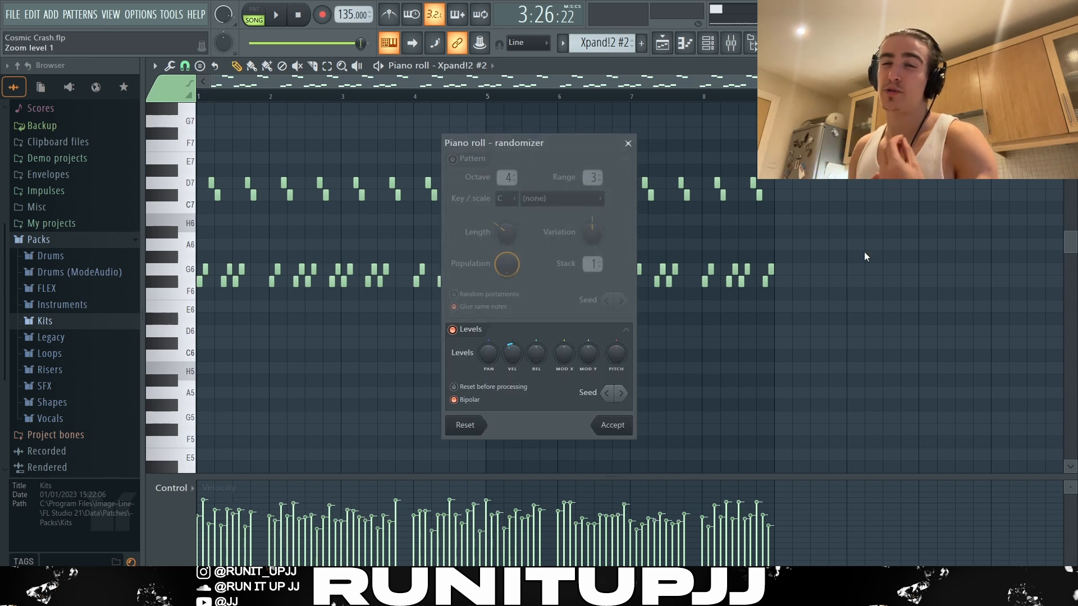
alt+click(512, 355)
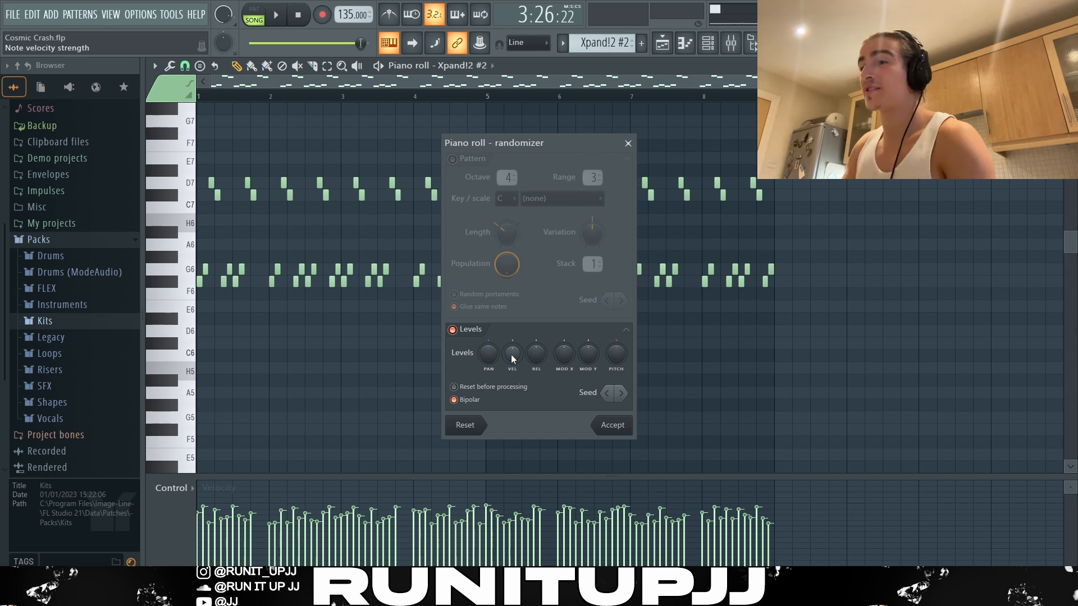
click(629, 144)
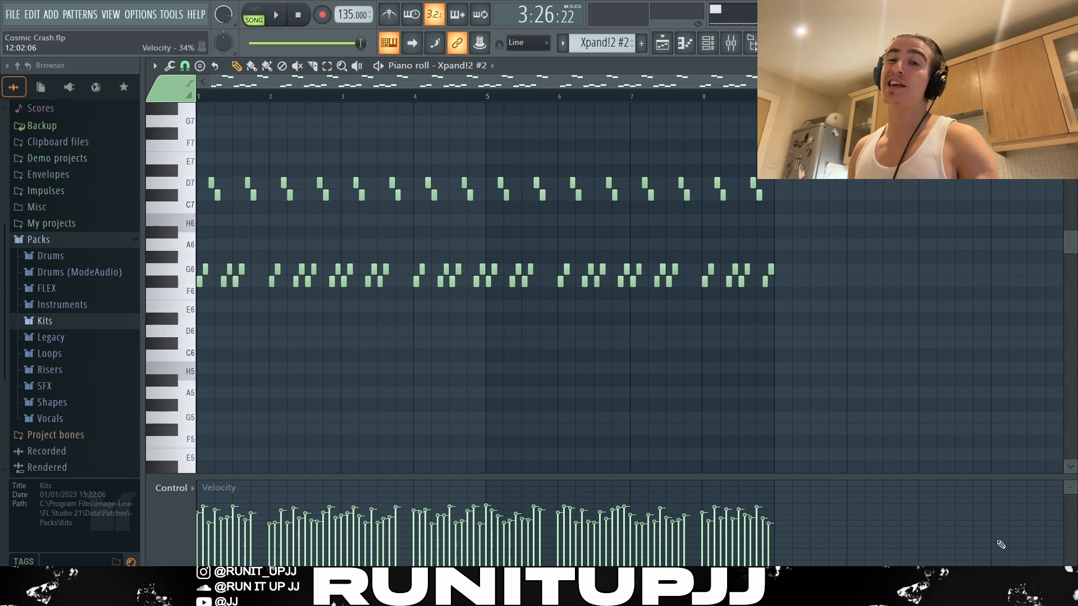
Play the Xpand!2 #2 melody and inspect ValhallaVintageVerb in the Insert 1 effects chain.
key(space)
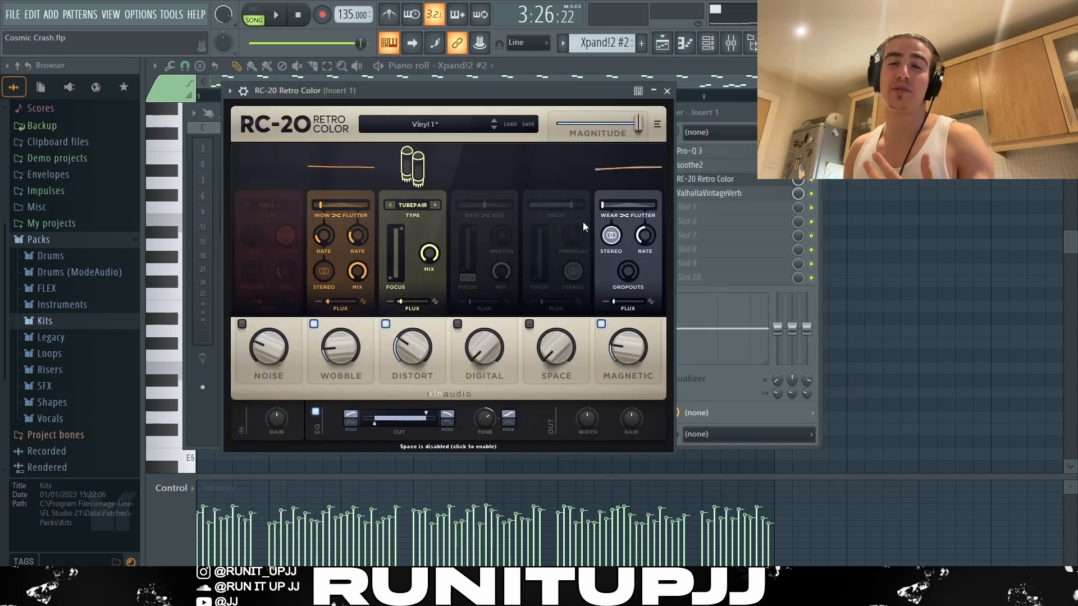
click(691, 193)
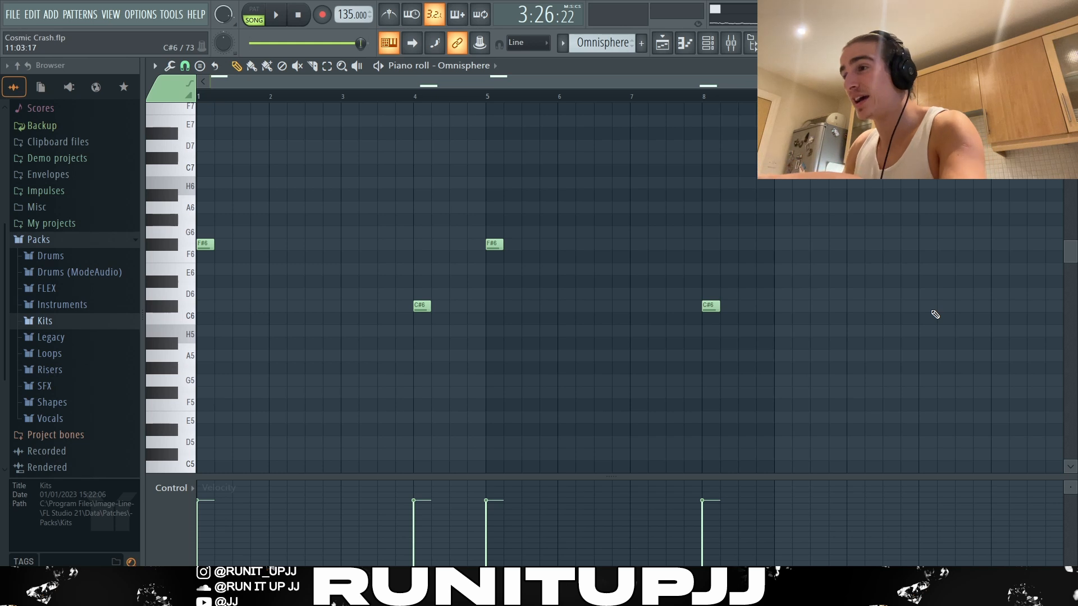
Review and play the sparse Omnisphere notes, along with the effects on Insert 3.
drag(852, 335, 281, 289)
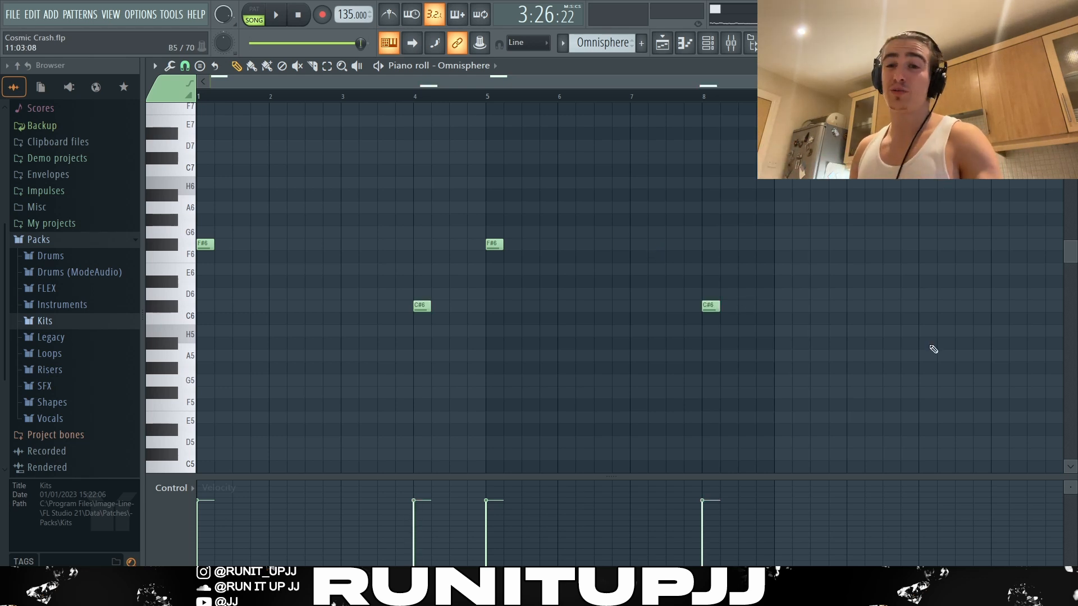
key(space)
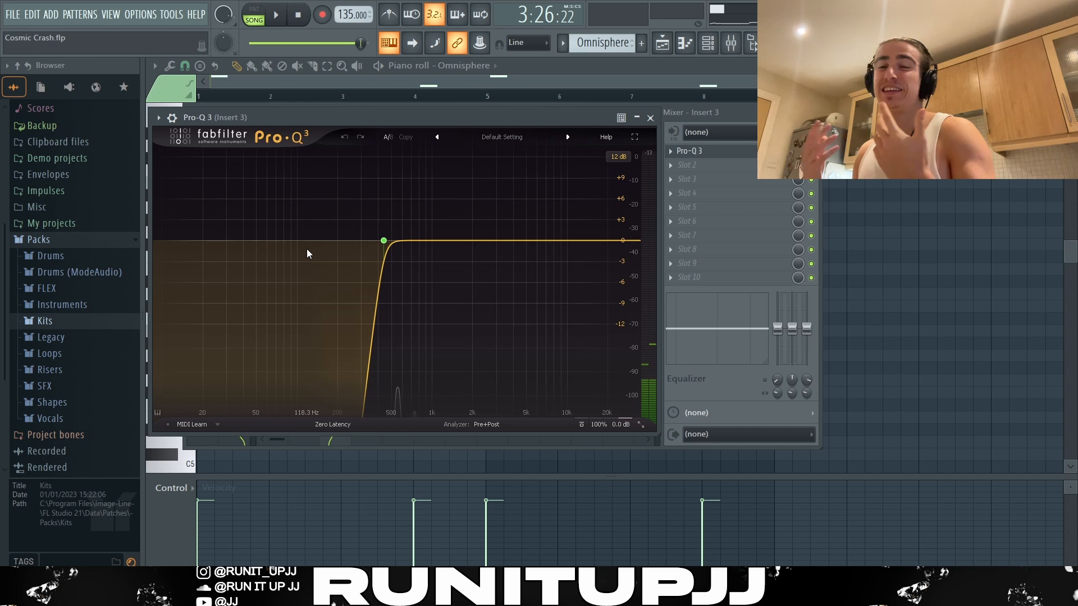
key(F9)
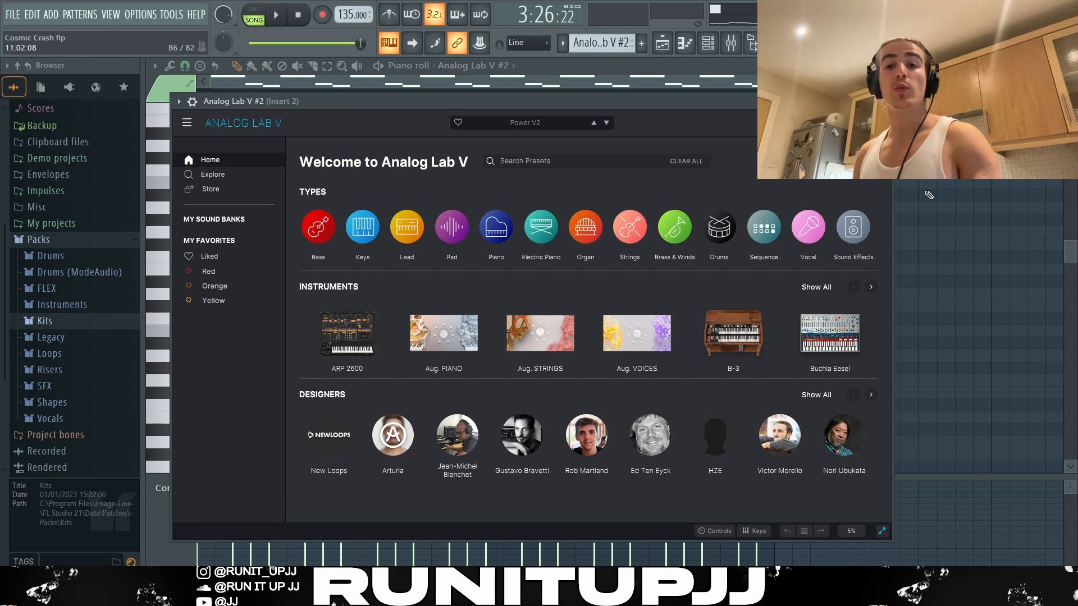
Close Analog Lab V #2, examine its three-note phrases in bars 2 and 3, and play the pattern.
key(Escape)
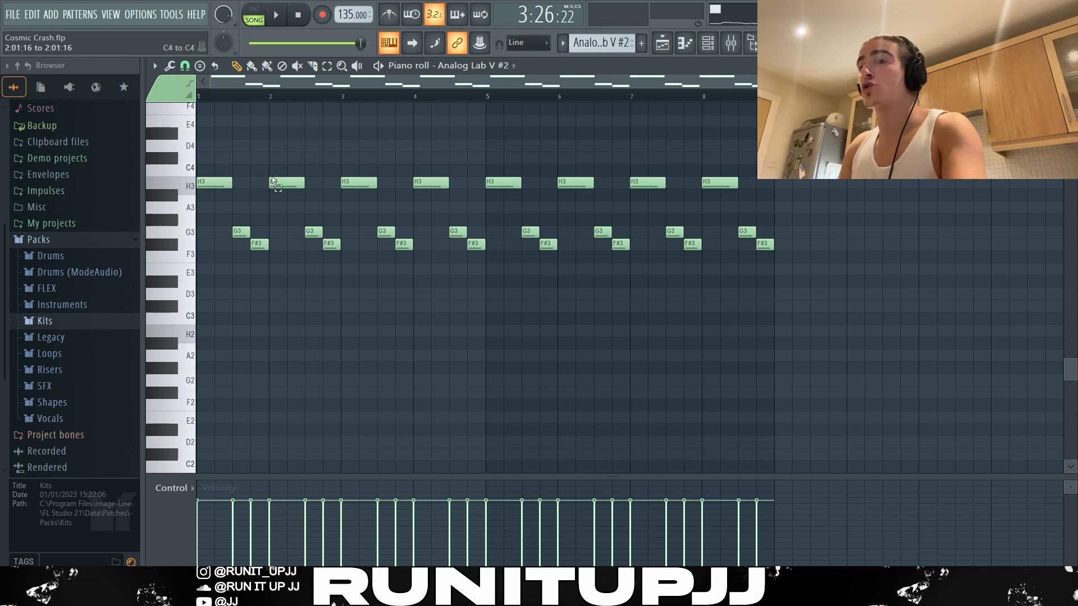
drag(269, 165, 337, 270)
drag(350, 166, 404, 263)
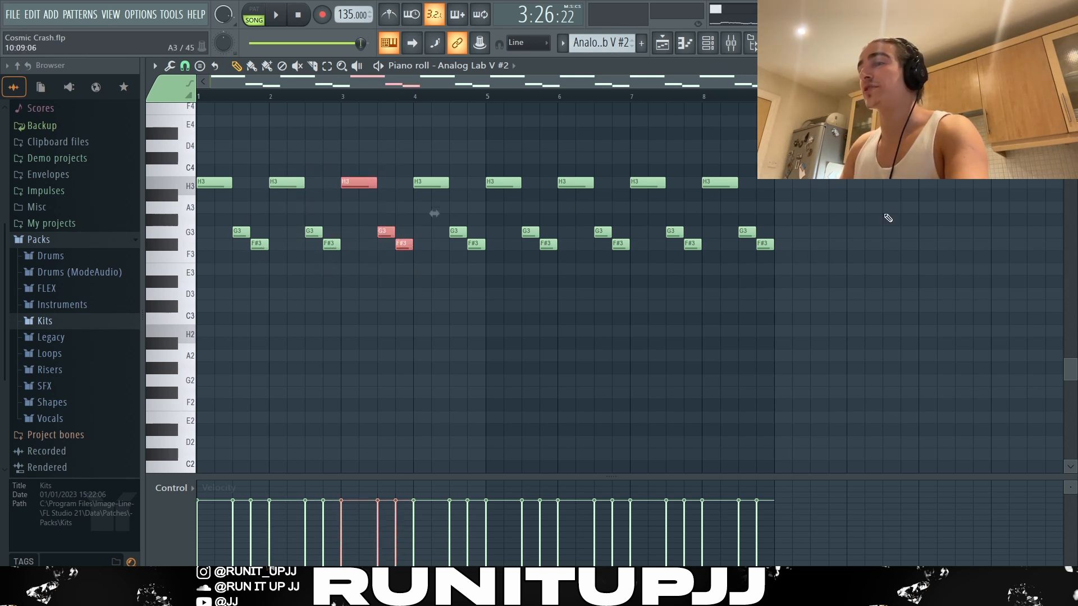
right_click(864, 229)
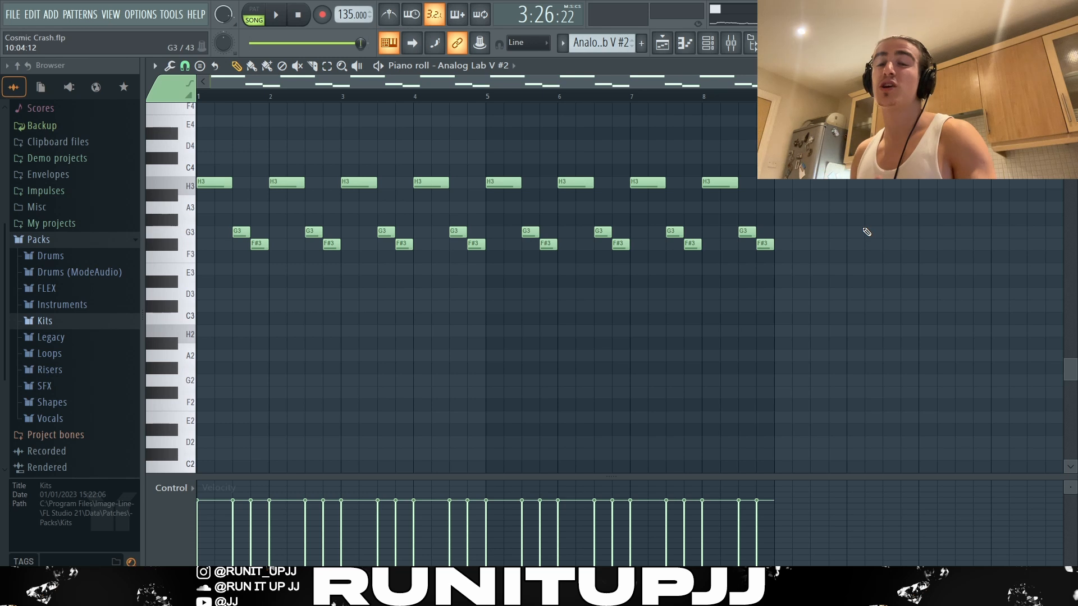
scroll(867, 232, up, 3)
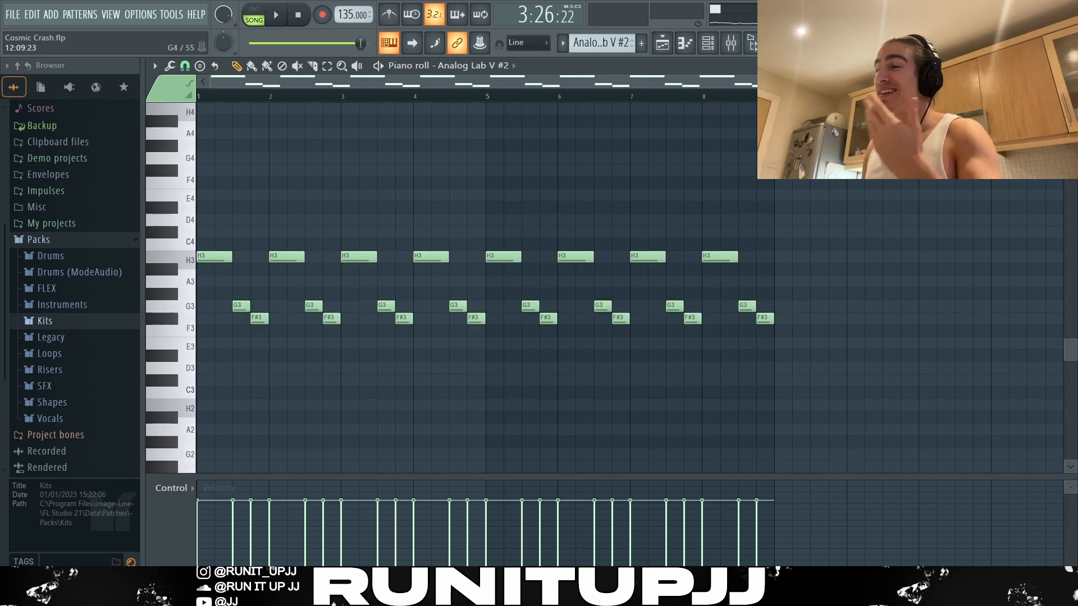
key(space)
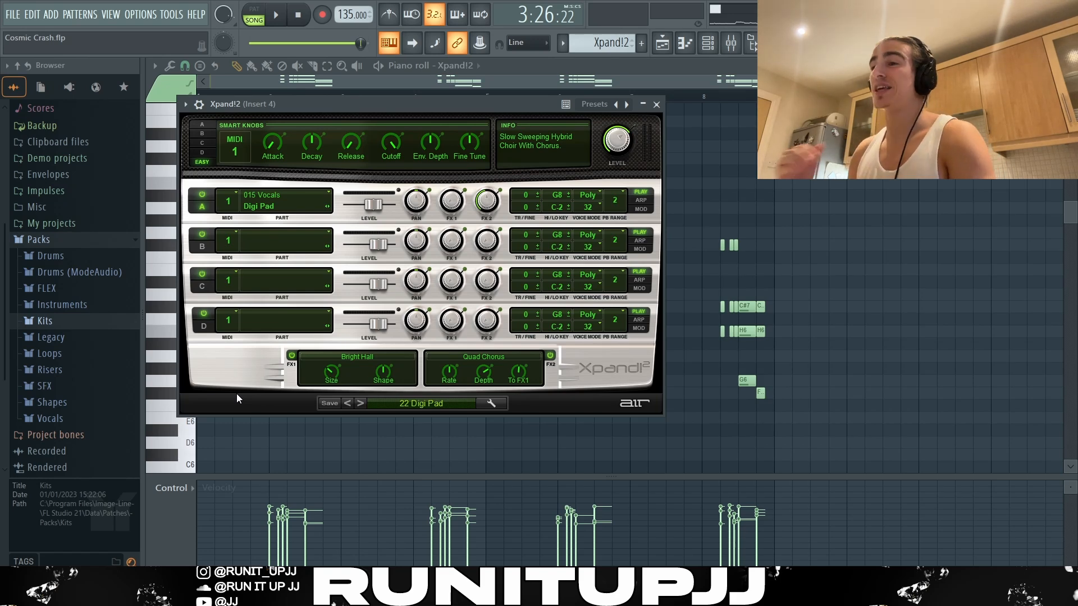
Highlight the lower notes of the bar 2 and bar 4 chord groups in the Xpand!2 pattern.
mouse_move(416, 494)
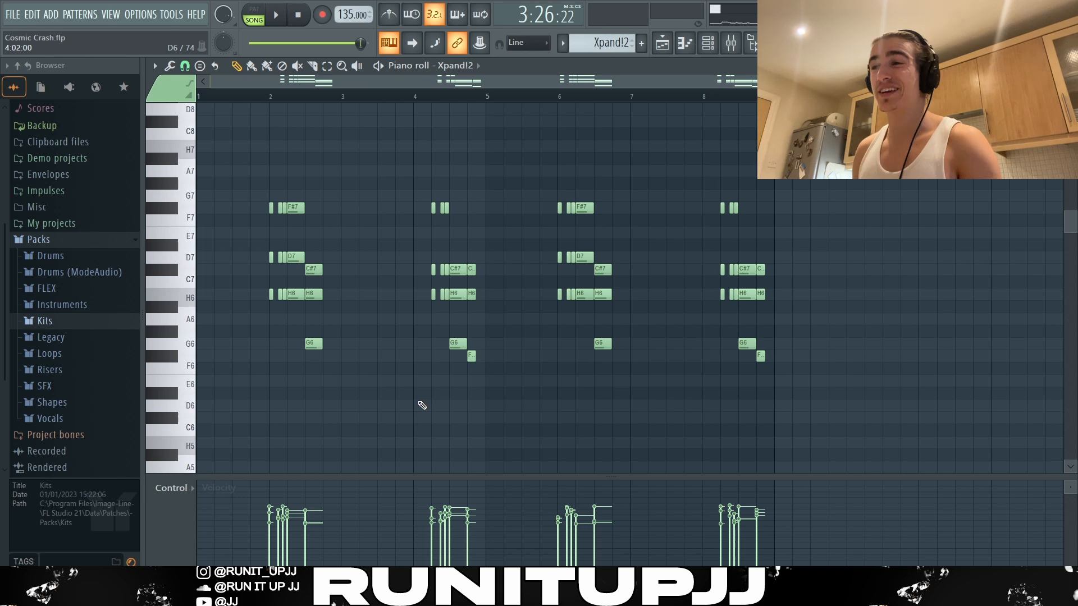
scroll(264, 361, up, 3)
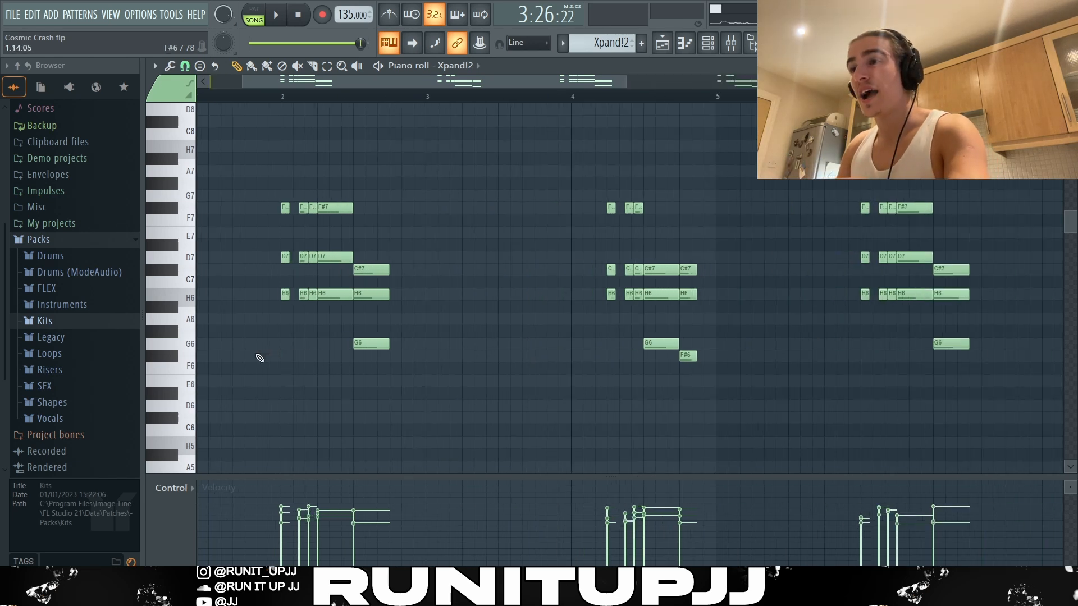
drag(351, 298, 271, 309)
drag(356, 343, 395, 360)
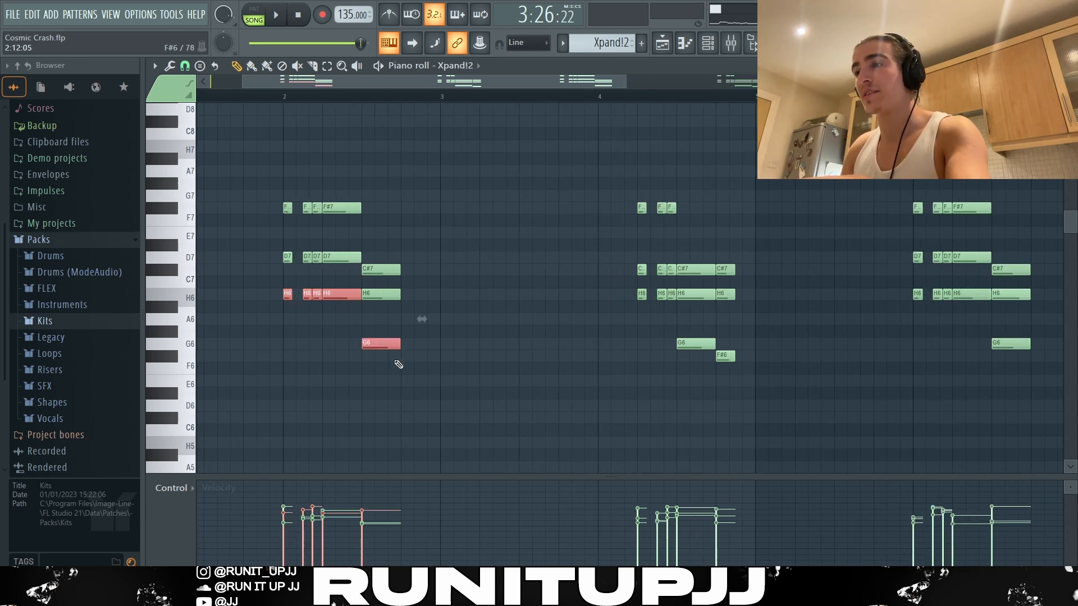
drag(635, 319, 675, 287)
drag(676, 337, 734, 389)
click(531, 359)
Try the G6 note at the end of the bar 2 chords one octave higher, and move it back.
drag(347, 275, 222, 189)
ctrl+click(391, 238)
drag(386, 252, 393, 387)
drag(380, 331, 443, 343)
key(ctrl+Up)
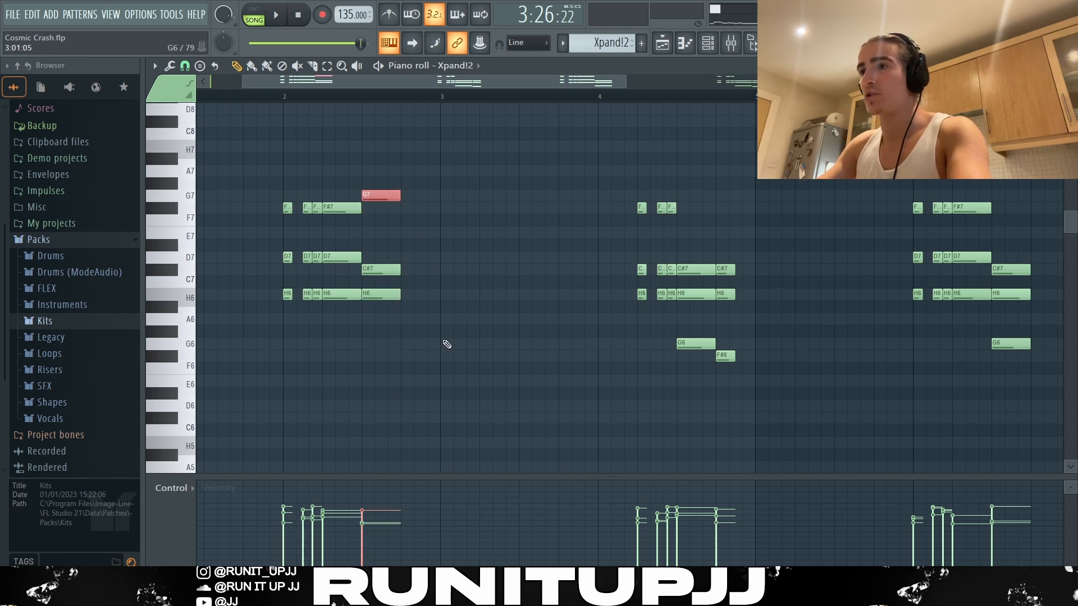
key(ctrl+Down)
Highlight the last two chords in bar 4 of the Xpand!2 pattern and play the part.
click(690, 281)
drag(702, 253, 702, 367)
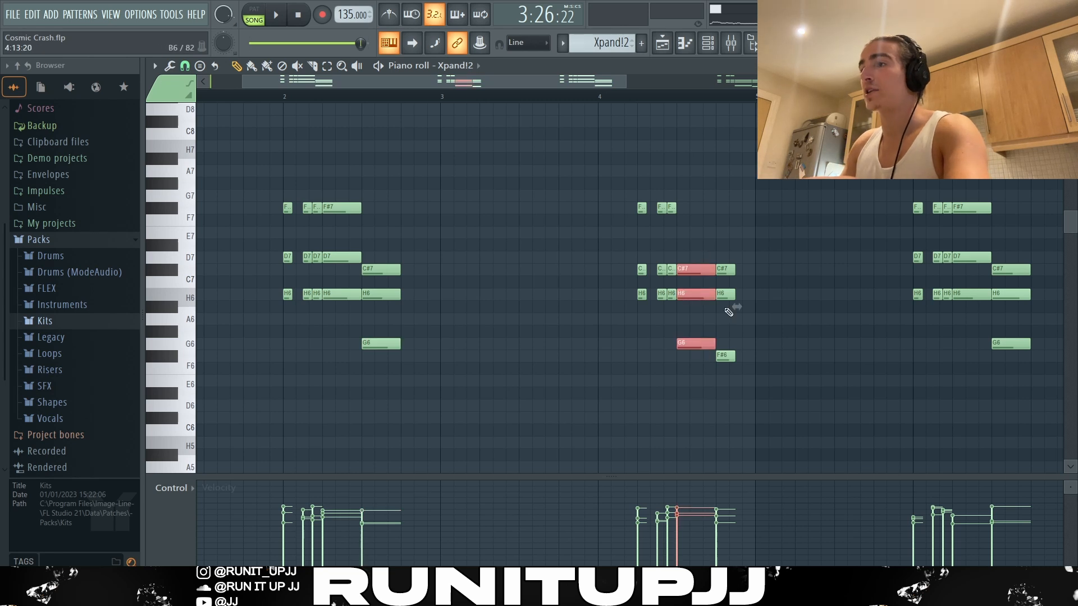
drag(728, 254, 740, 374)
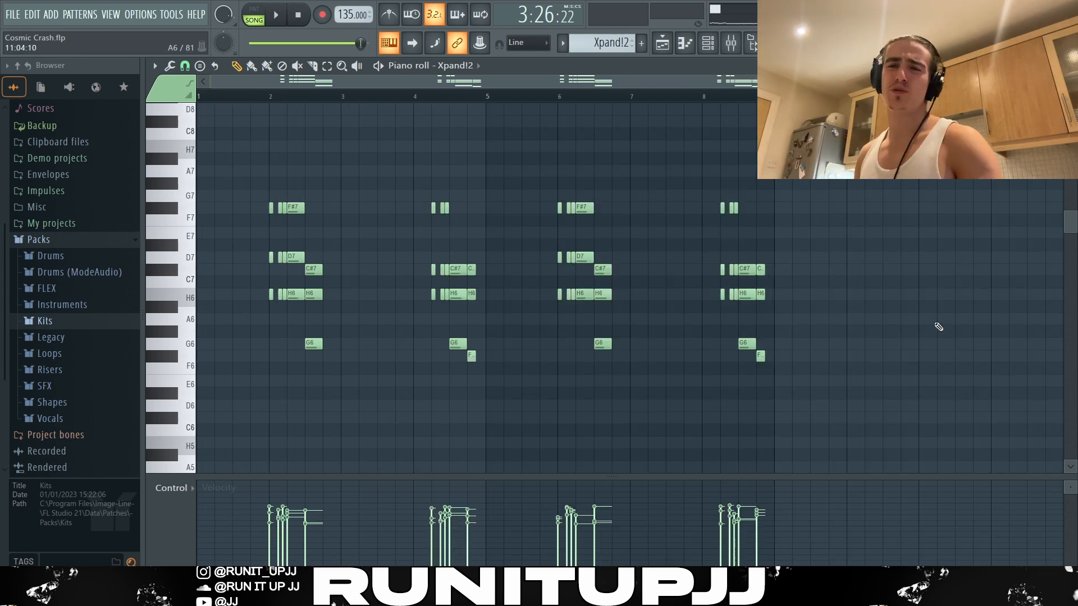
key(space)
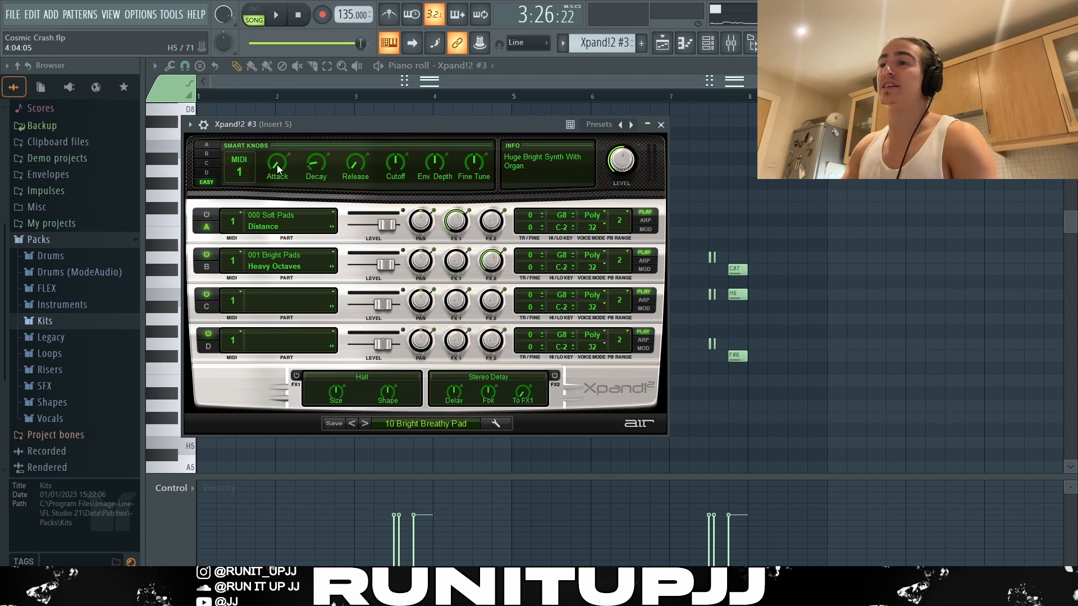
Select the two short chords in bar 3 of the Xpand!2 #3 pattern and set the snap to 1/2 step.
click(426, 424)
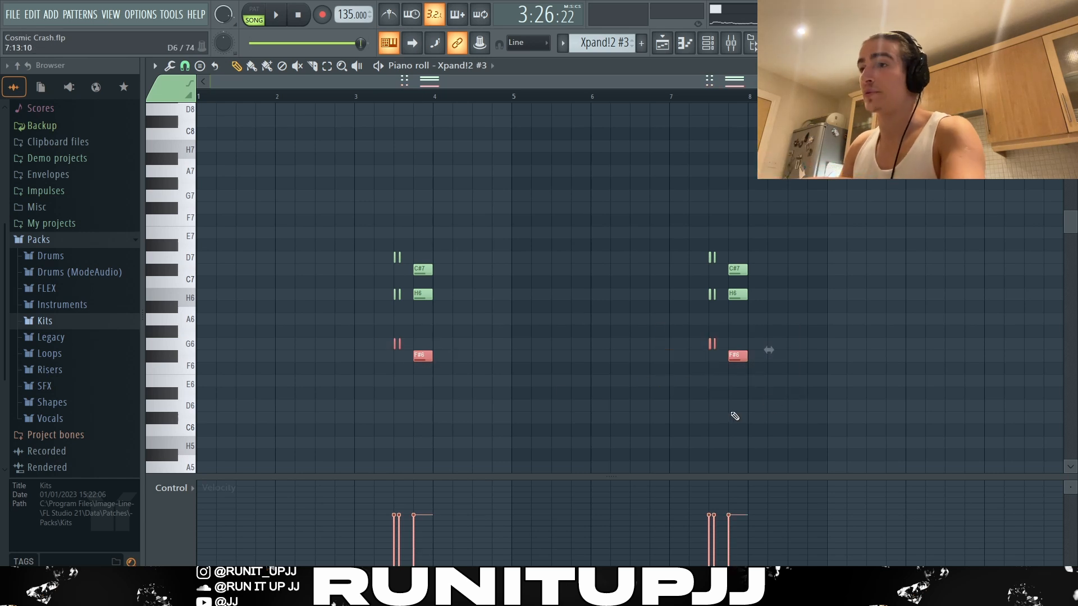
ctrl+scroll(416, 333, up, 3)
scroll(416, 333, up, 2)
drag(314, 221, 383, 396)
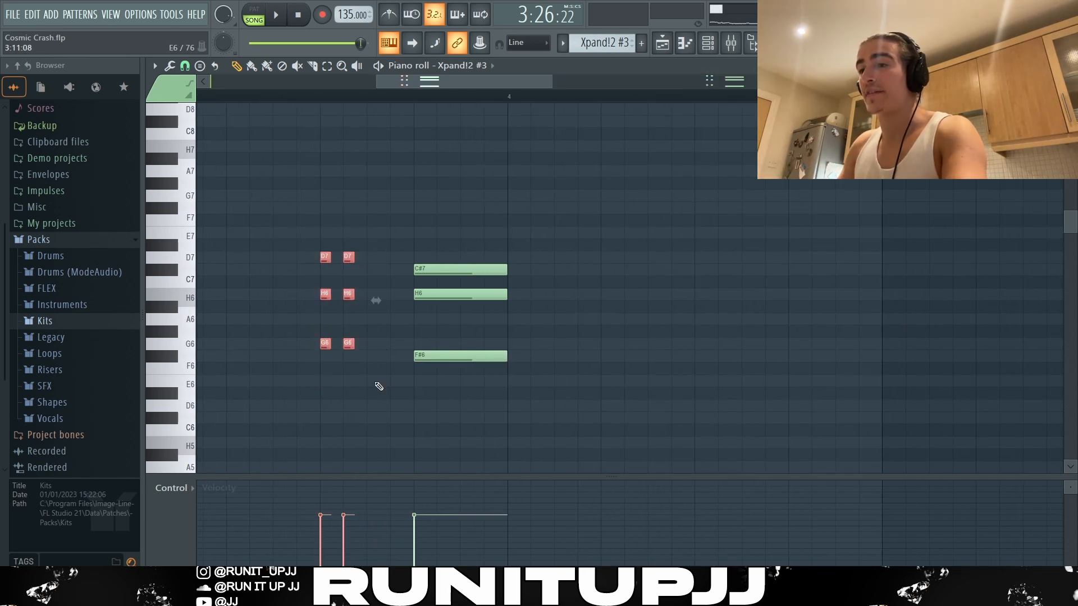
click(185, 66)
click(208, 189)
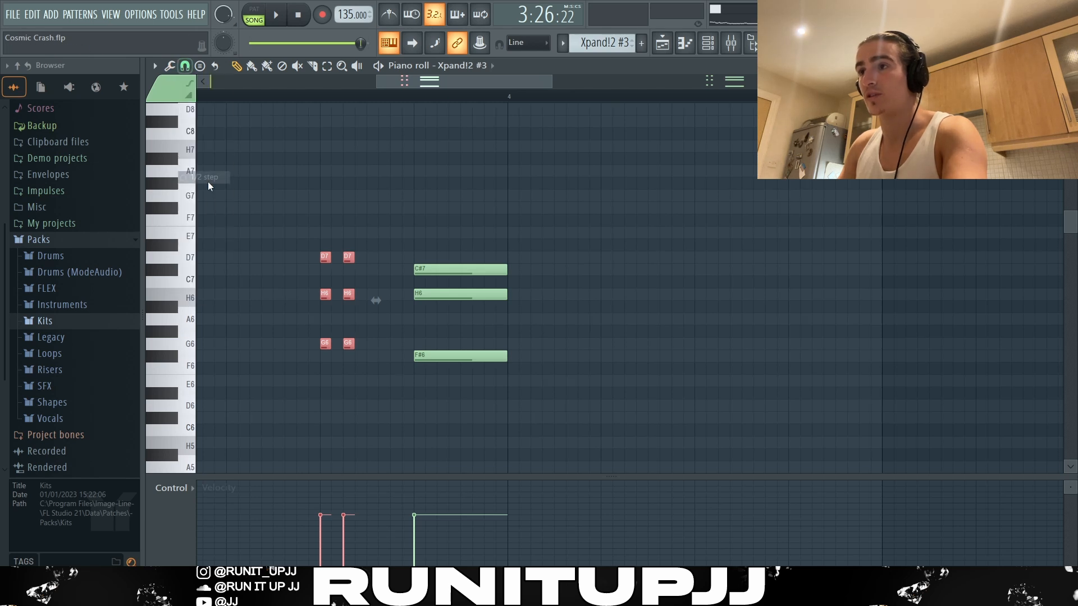
Highlight the longer chord in bar 3 and both whole chord groups of the Xpand!2 #3 pattern.
drag(416, 228, 472, 413)
scroll(486, 354, down, 1)
scroll(486, 354, down, 2)
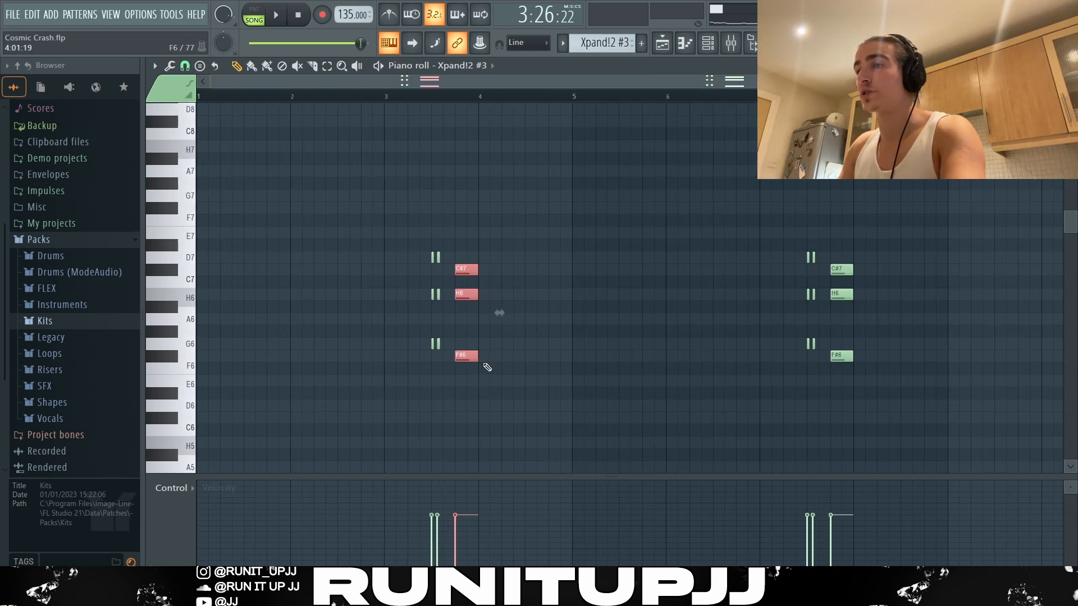
drag(504, 203, 303, 440)
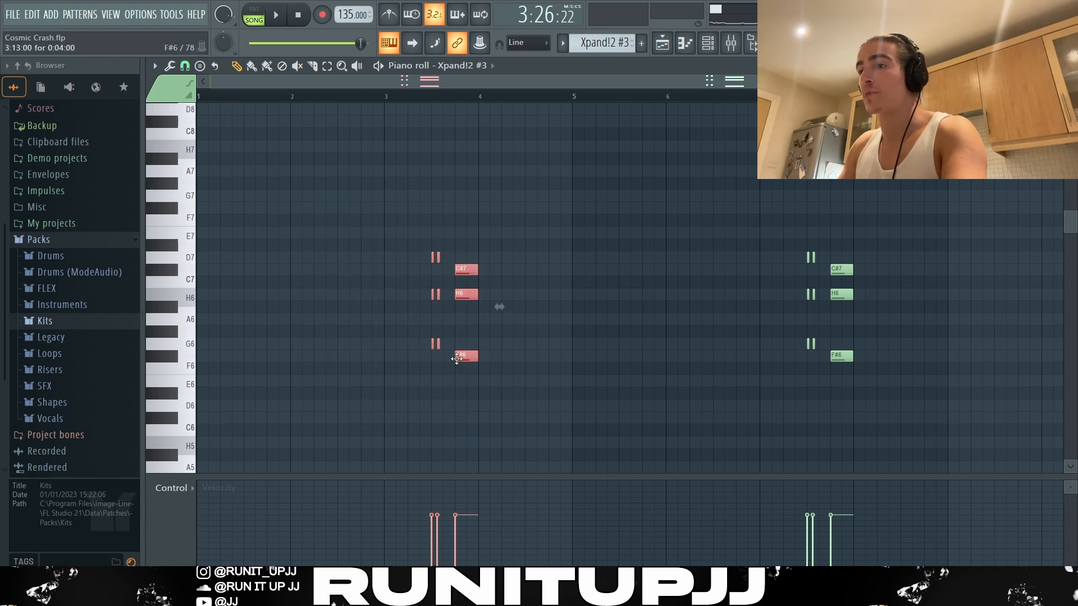
mouse_move(456, 355)
mouse_down()
mouse_move(543, 355)
mouse_move(335, 353)
mouse_move(456, 354)
mouse_up()
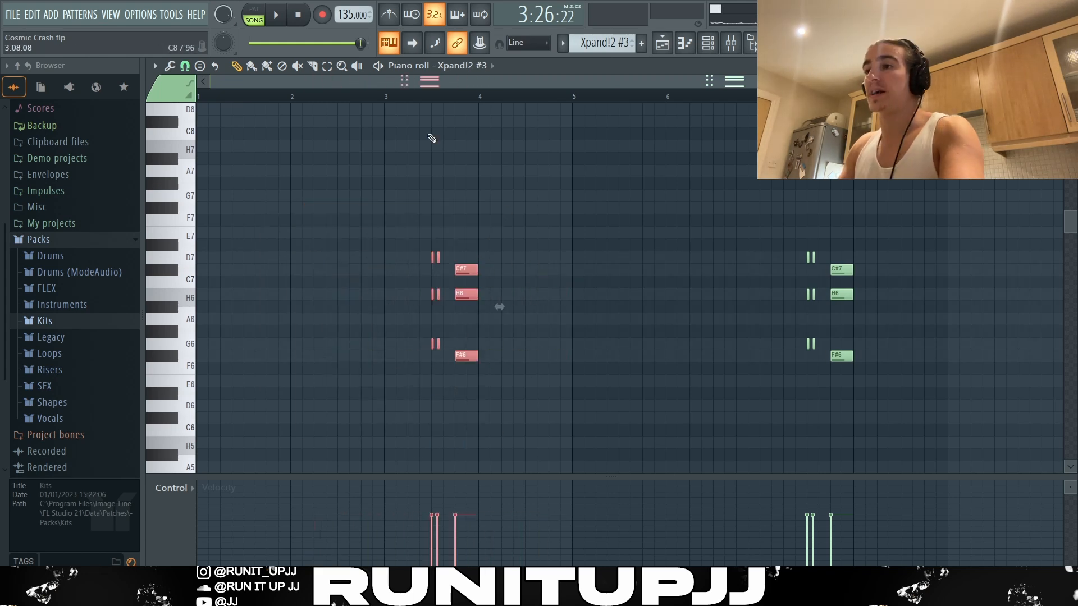
click(495, 250)
scroll(558, 244, down, 2)
drag(795, 202, 648, 453)
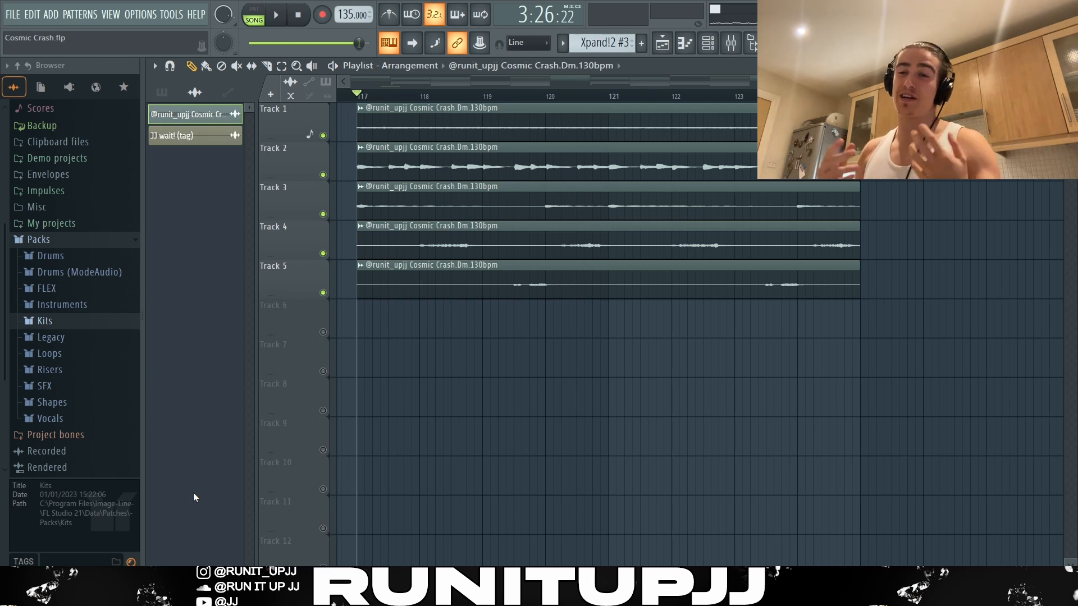
Play the five stacked Cosmic Crash audio clips in the playlist.
key(space)
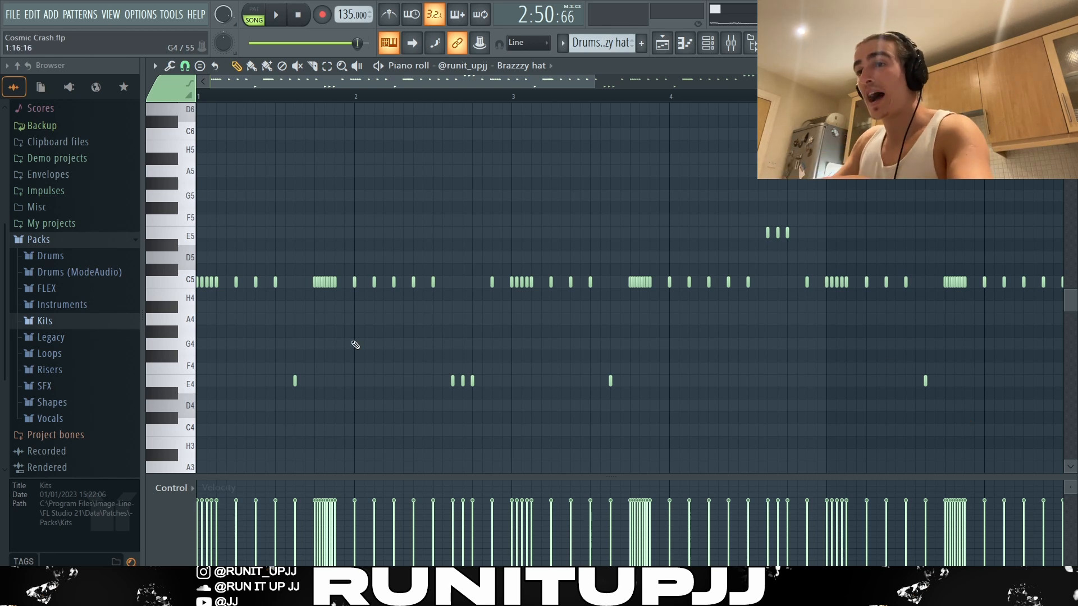
Choose a snap setting and the Paint tool for working on bar 1 of the Brazzzy hat pattern.
scroll(216, 270, up, 3)
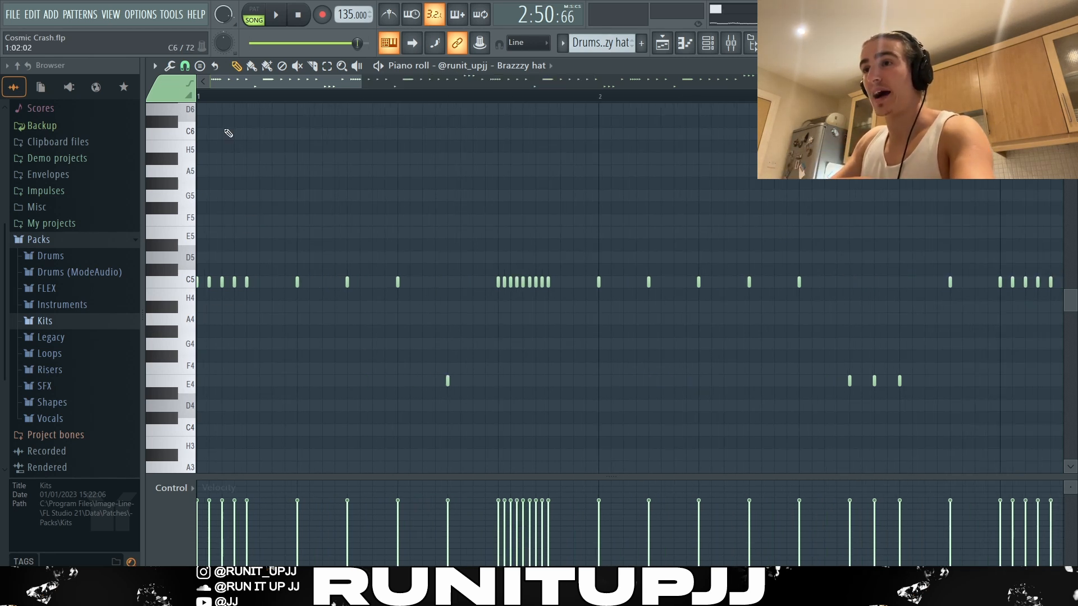
click(185, 66)
click(202, 158)
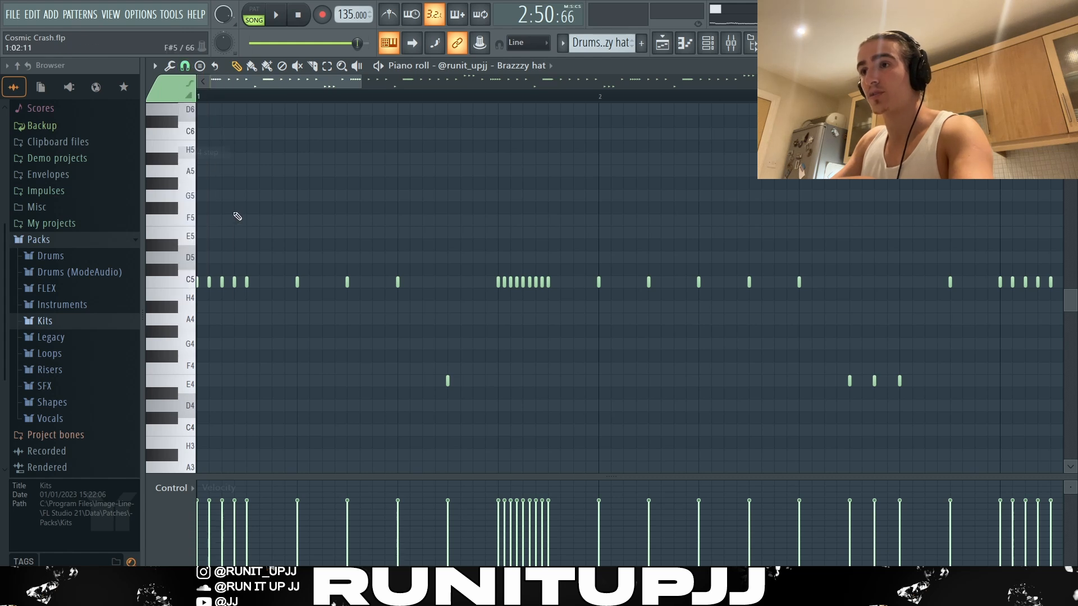
click(251, 66)
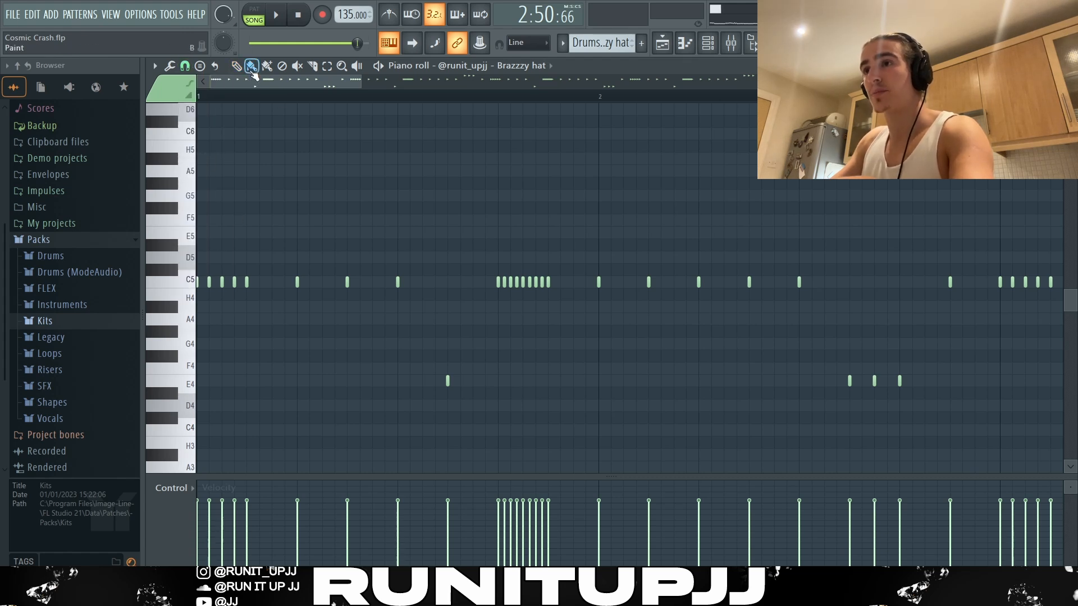
Try painting extra hi-hat notes near the opening roll and the fast roll in bar 1 of the Brazzzy hat pattern.
click(297, 284)
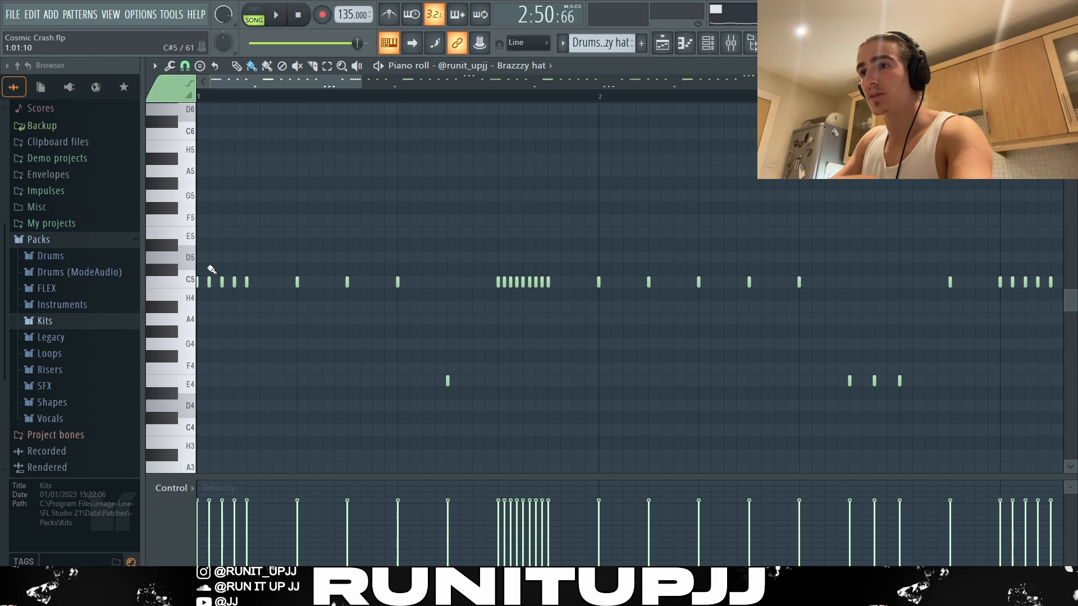
drag(203, 269, 235, 270)
click(247, 270)
right_click(203, 271)
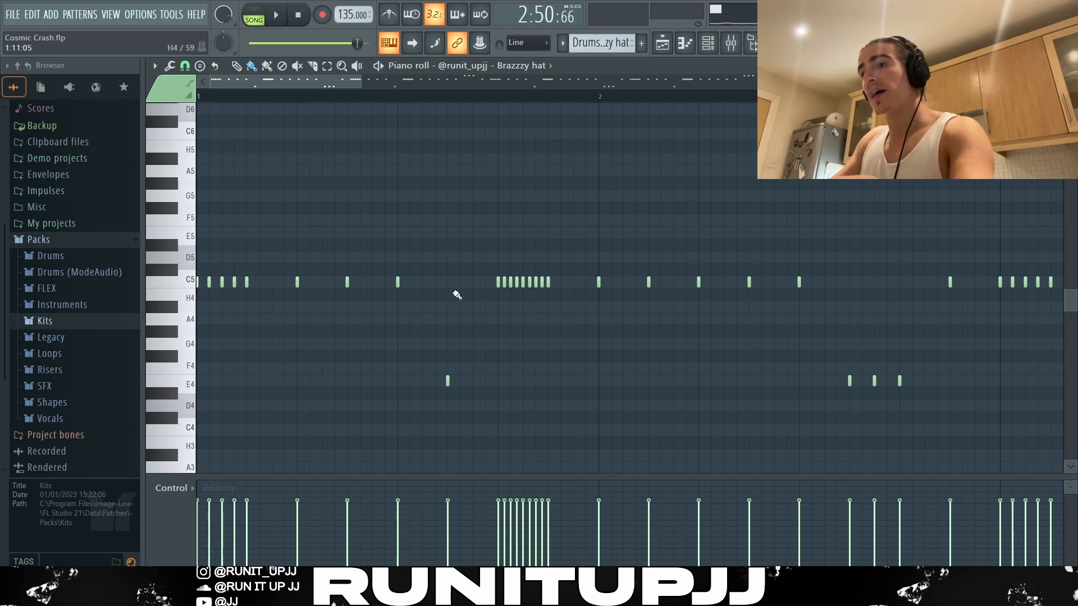
click(447, 381)
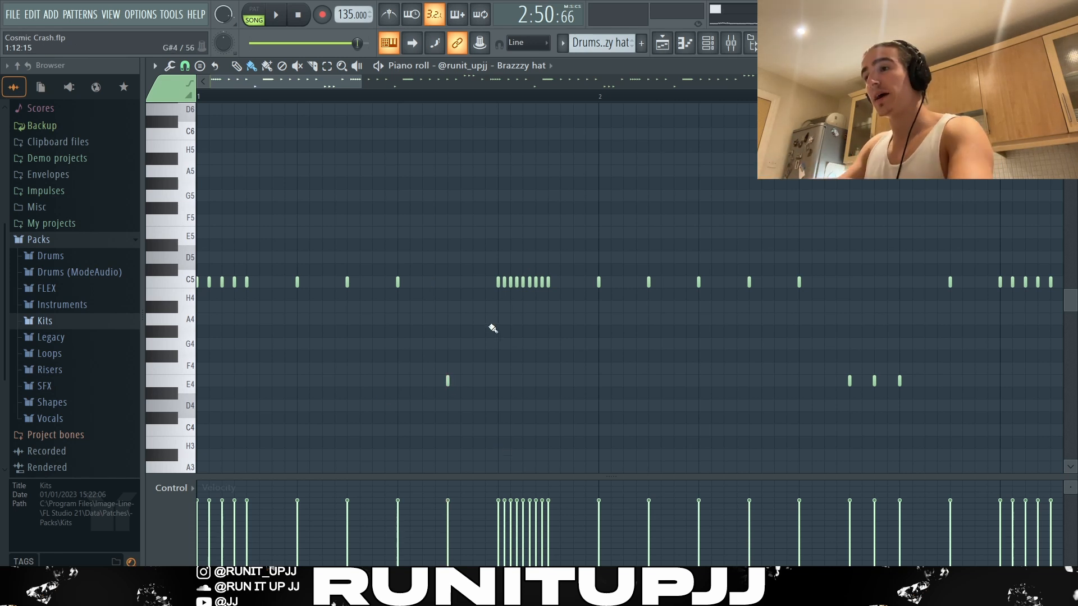
ctrl+click(505, 308)
drag(509, 312, 553, 313)
key(ctrl+z)
Highlight the low E4 hi-hat notes in the opening bars of the Brazzzy hat pattern.
scroll(500, 378, down, 3)
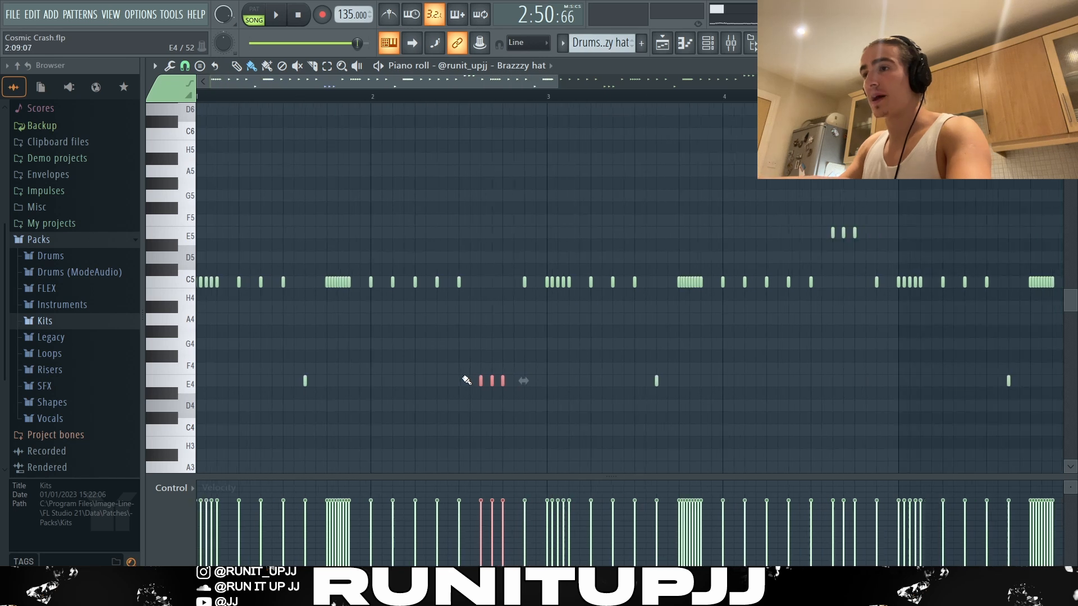
drag(326, 388, 286, 374)
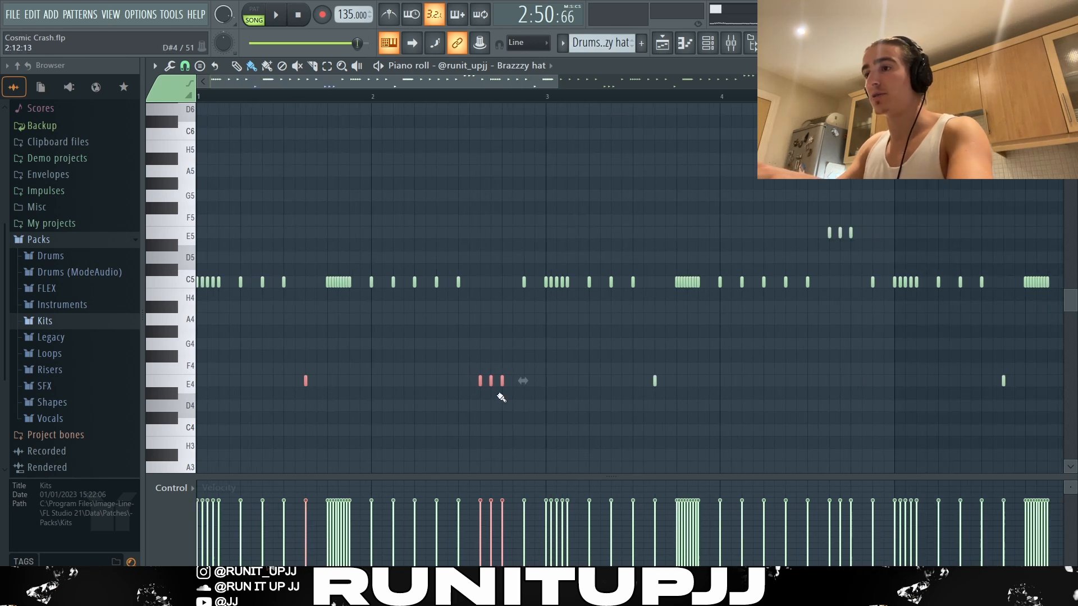
scroll(532, 395, down, 1)
drag(458, 411, 135, 243)
drag(708, 386, 456, 192)
Select the three E5 hi-hat notes in bar 4, shift them down an octave and back up, and clear the selection.
drag(635, 251, 687, 231)
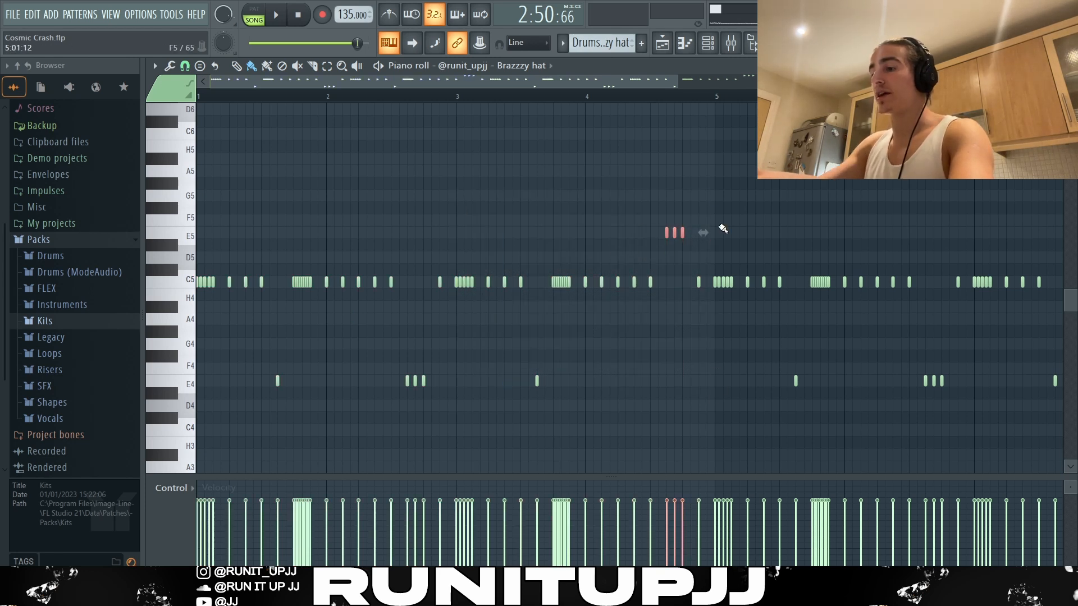
key(ctrl+Down)
key(ctrl+Up)
ctrl+click(557, 212)
Select the first four bars of the Brazzzy hat pattern and duplicate them.
scroll(558, 212, down, 2)
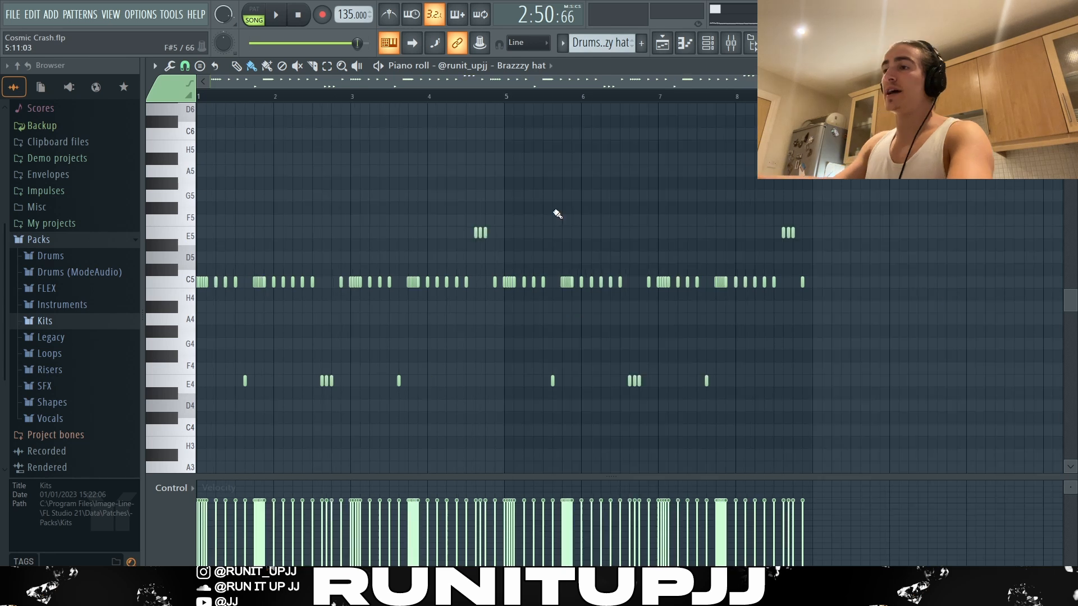
drag(487, 100, 97, 165)
key(ctrl+b)
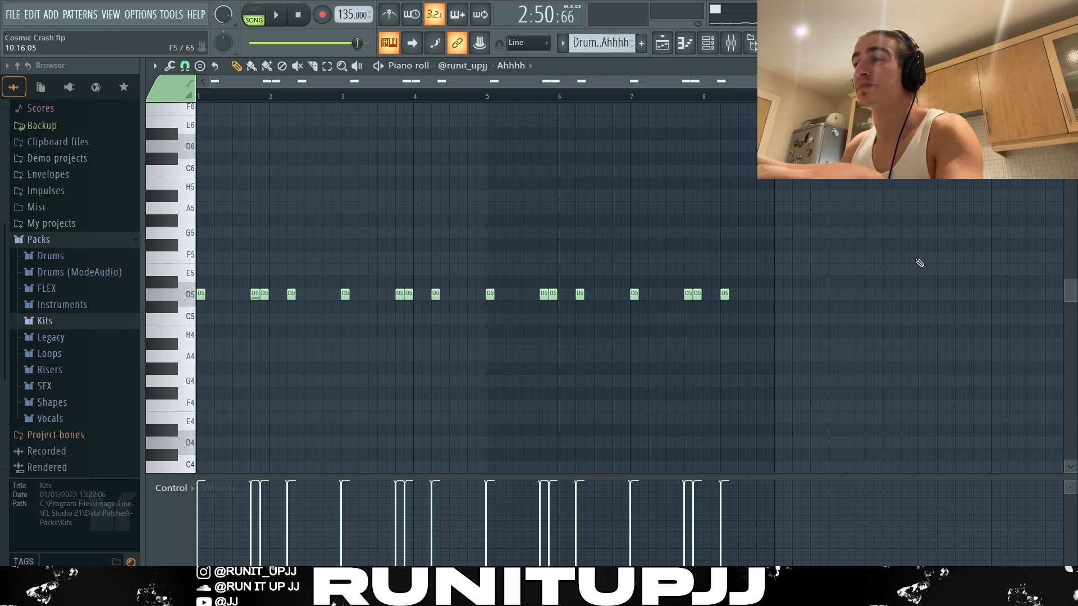
Highlight the first two bars of the Ahhhh pattern and the D5 notes from bar 3 onward, and clear the selection.
drag(344, 99, 198, 98)
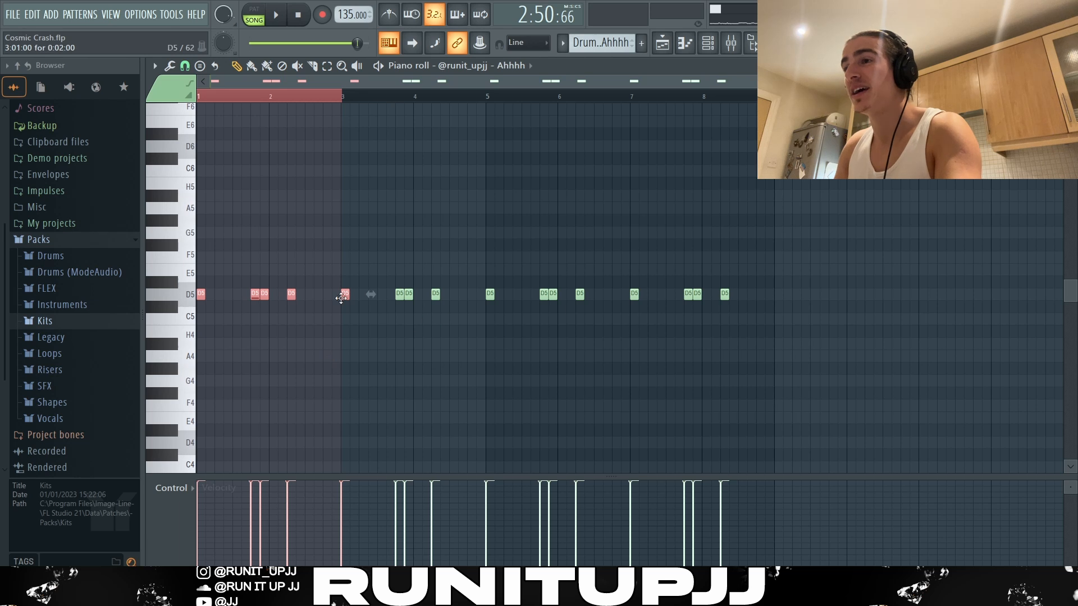
drag(338, 284, 735, 300)
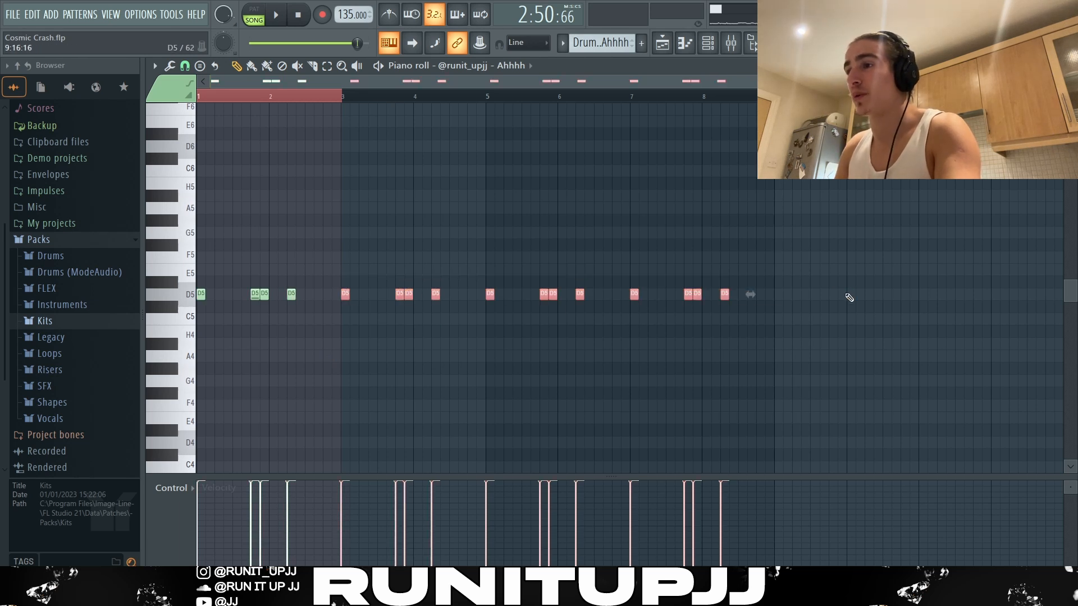
ctrl+click(803, 381)
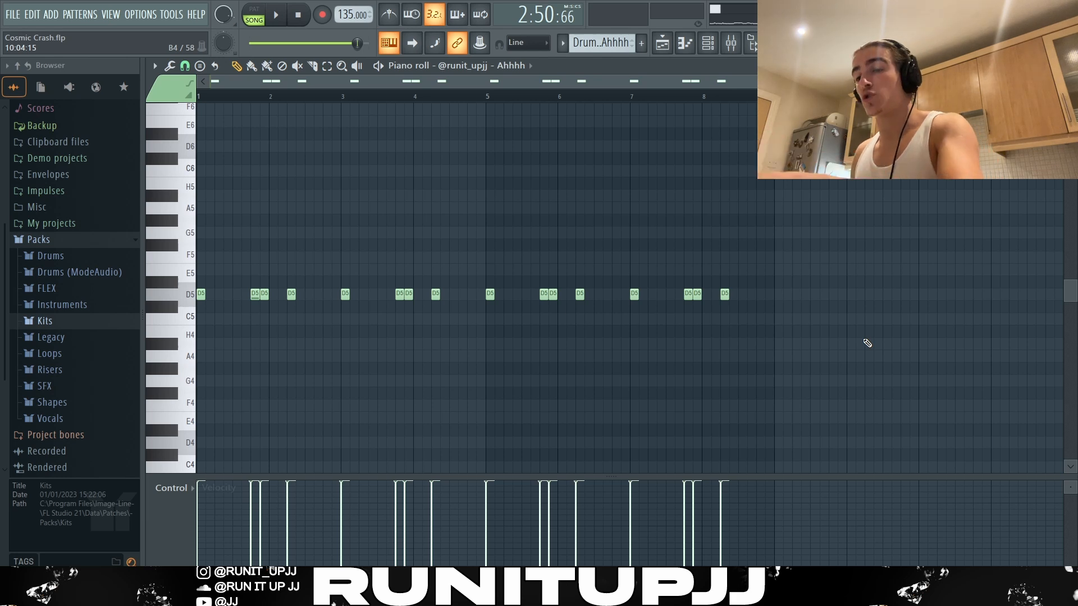
Select all the D5 notes in the Ahhhh pattern and review the full rhythm.
key(ctrl+a)
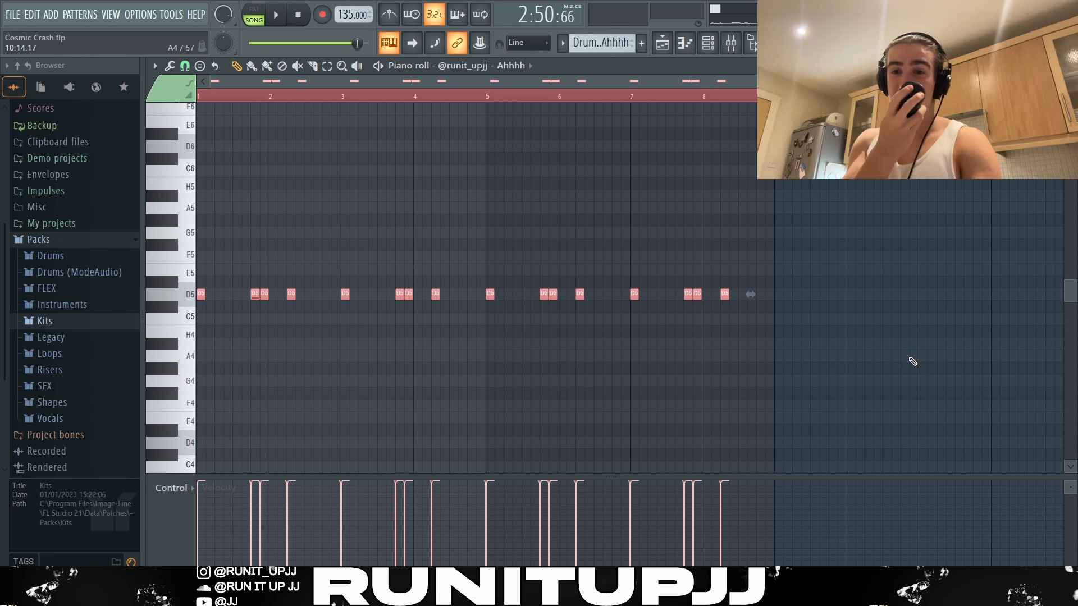
scroll(910, 358, down, 2)
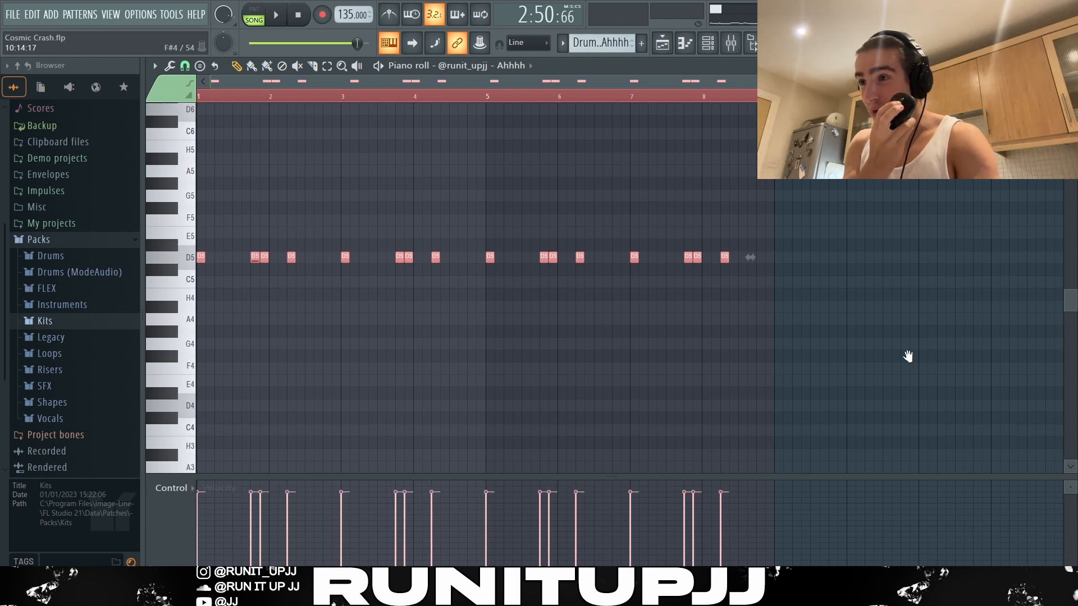
scroll(909, 358, up, 2)
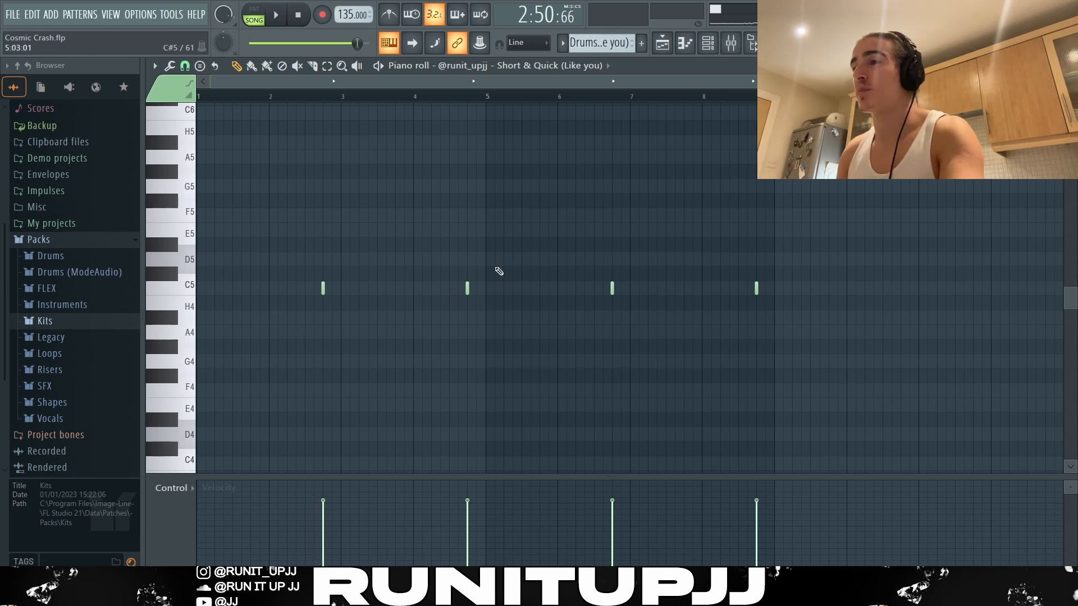
Highlight the C5 notes in bars 4, 6 and 8 of the Short & Quick (Like you) pattern, and clear the selection.
drag(494, 270, 445, 316)
drag(639, 271, 565, 305)
drag(775, 281, 677, 315)
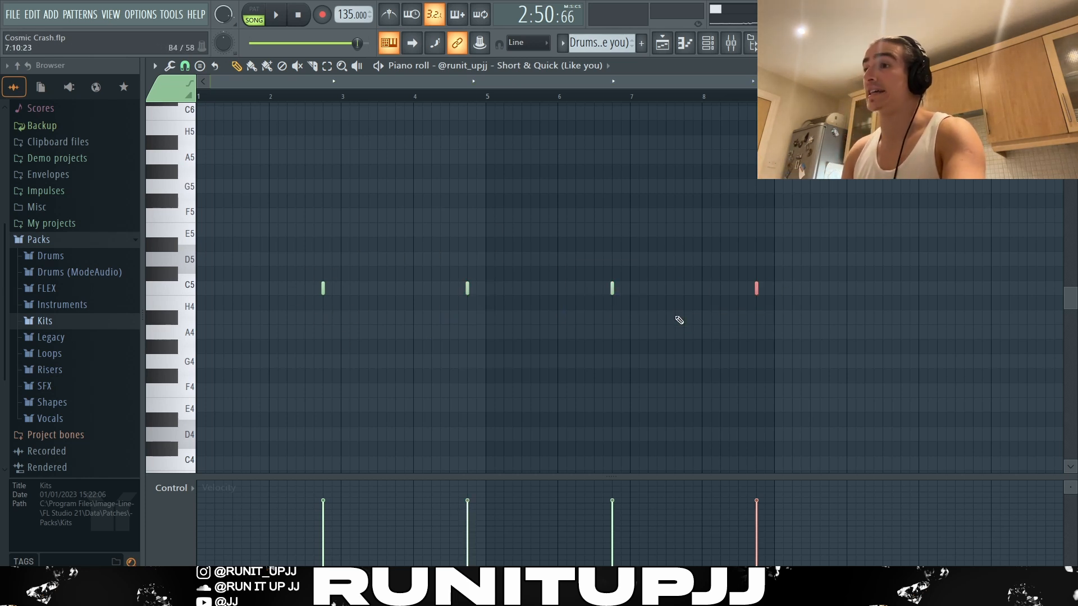
ctrl+click(888, 377)
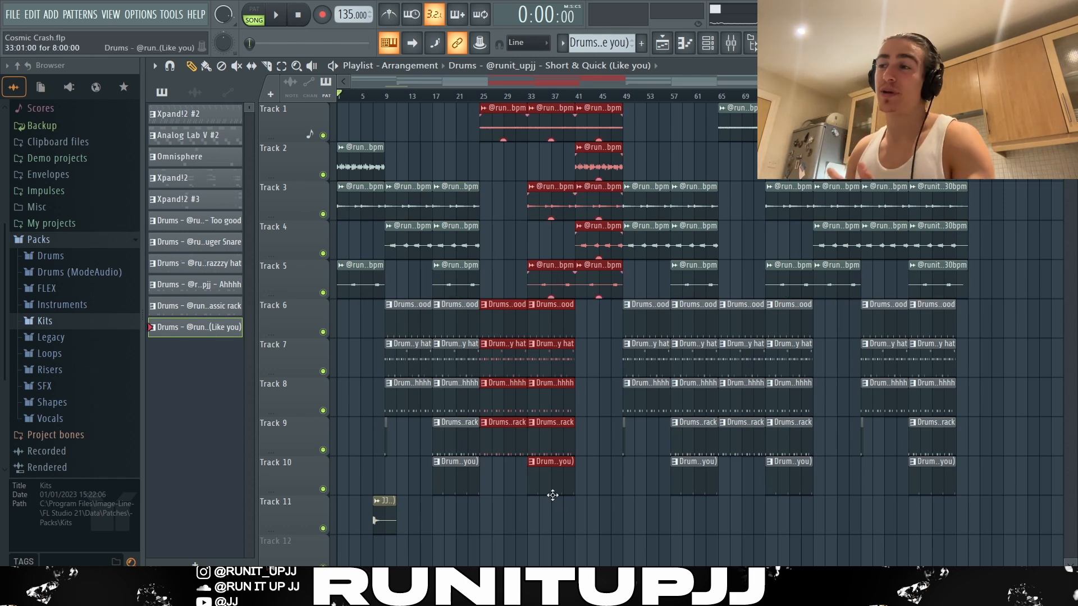
Select the melody audio clips between bars 41 and 49 in the playlist.
drag(605, 363, 599, 112)
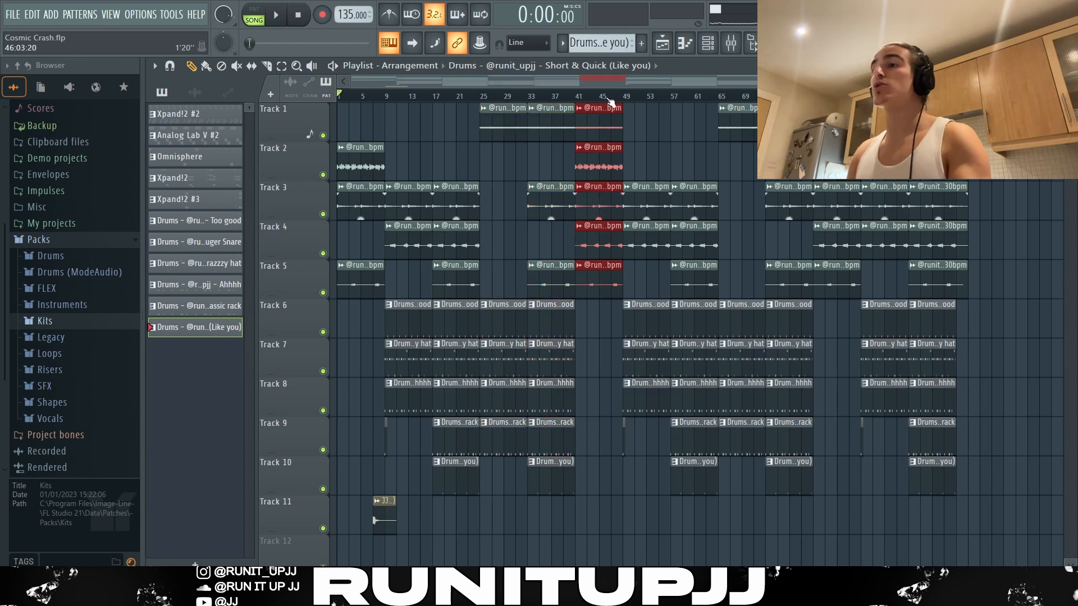